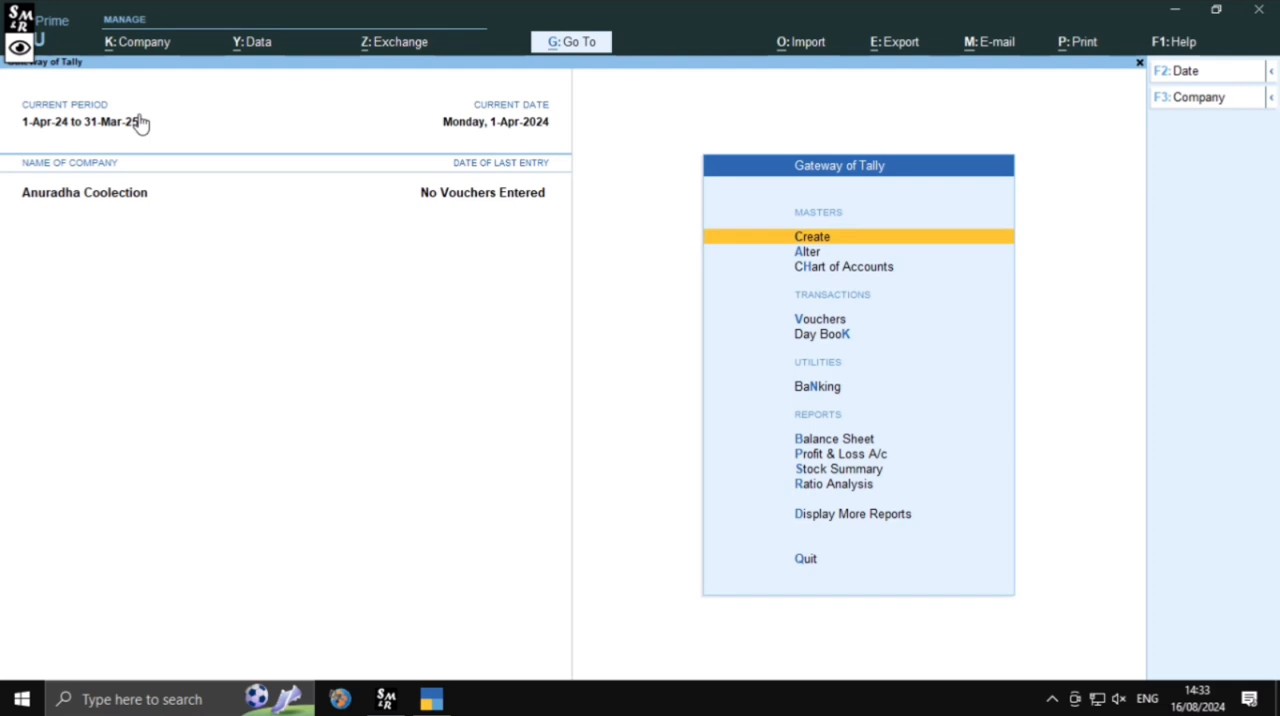
# Review the company's accounting, inventory and taxation feature settings
pyautogui.press('F11')
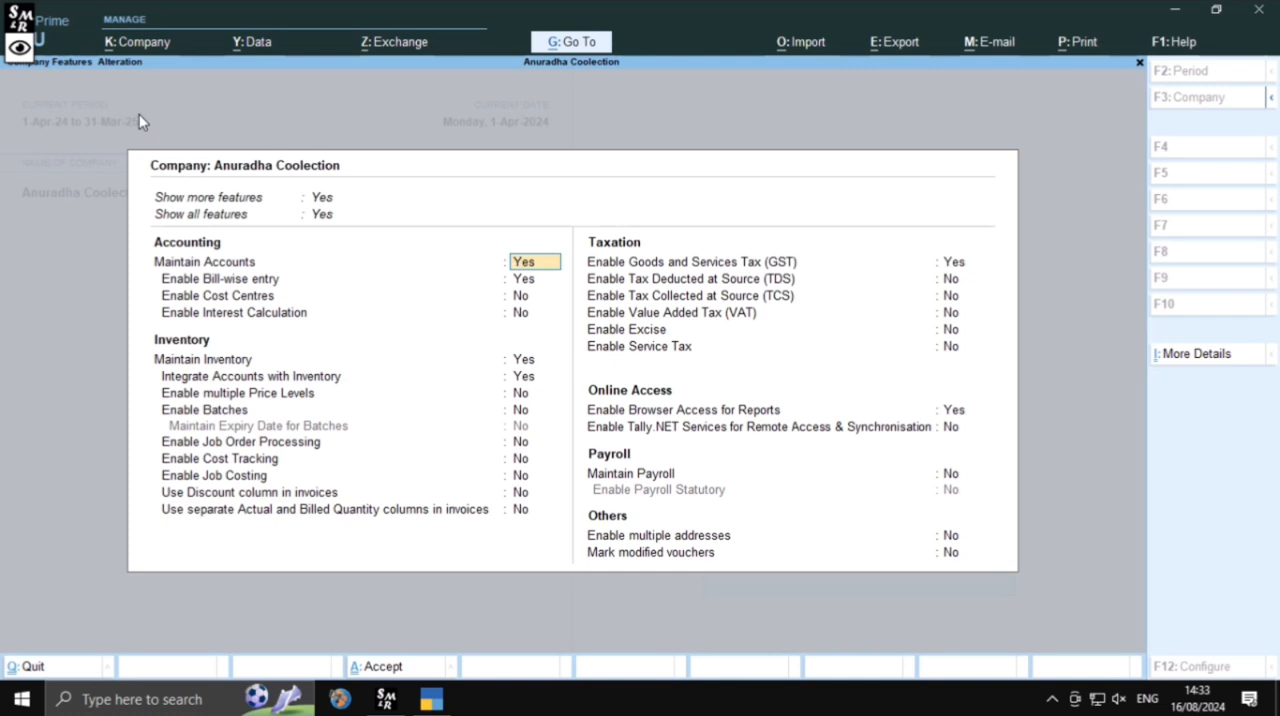
pyautogui.press('Escape')
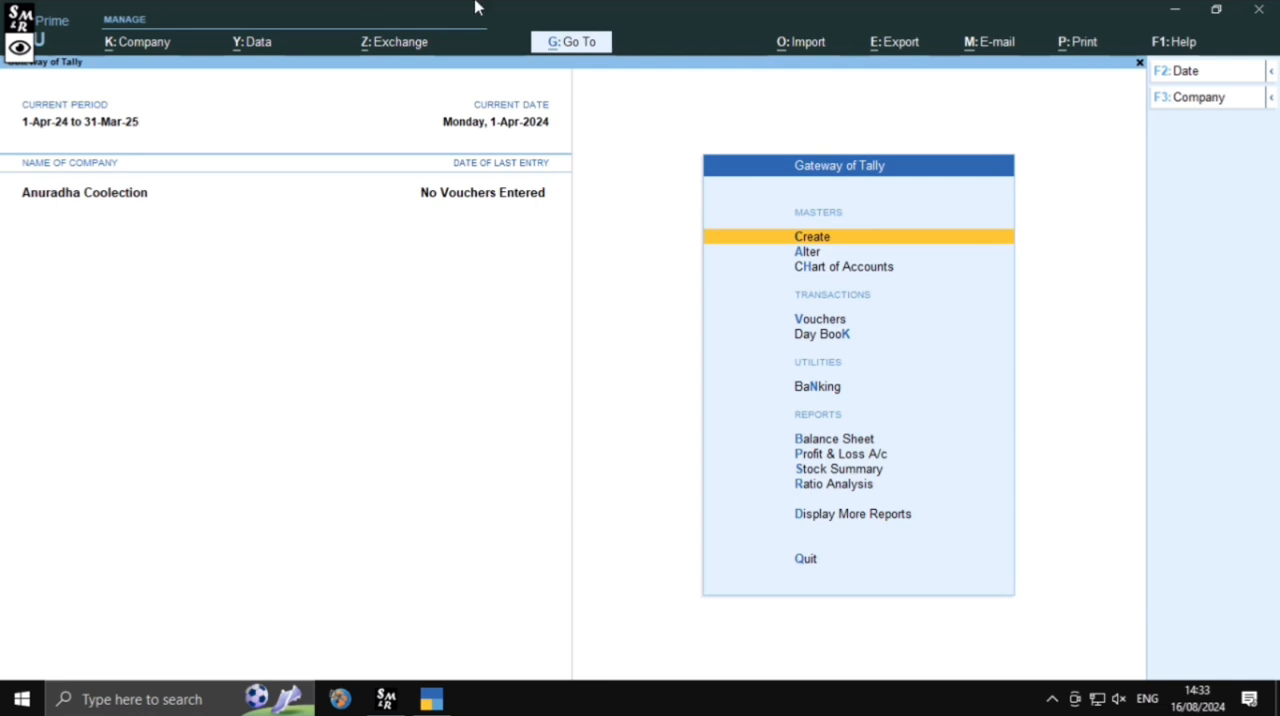
# Expand the list of masters available for creation and start creating a Budget
pyautogui.click(816, 243)
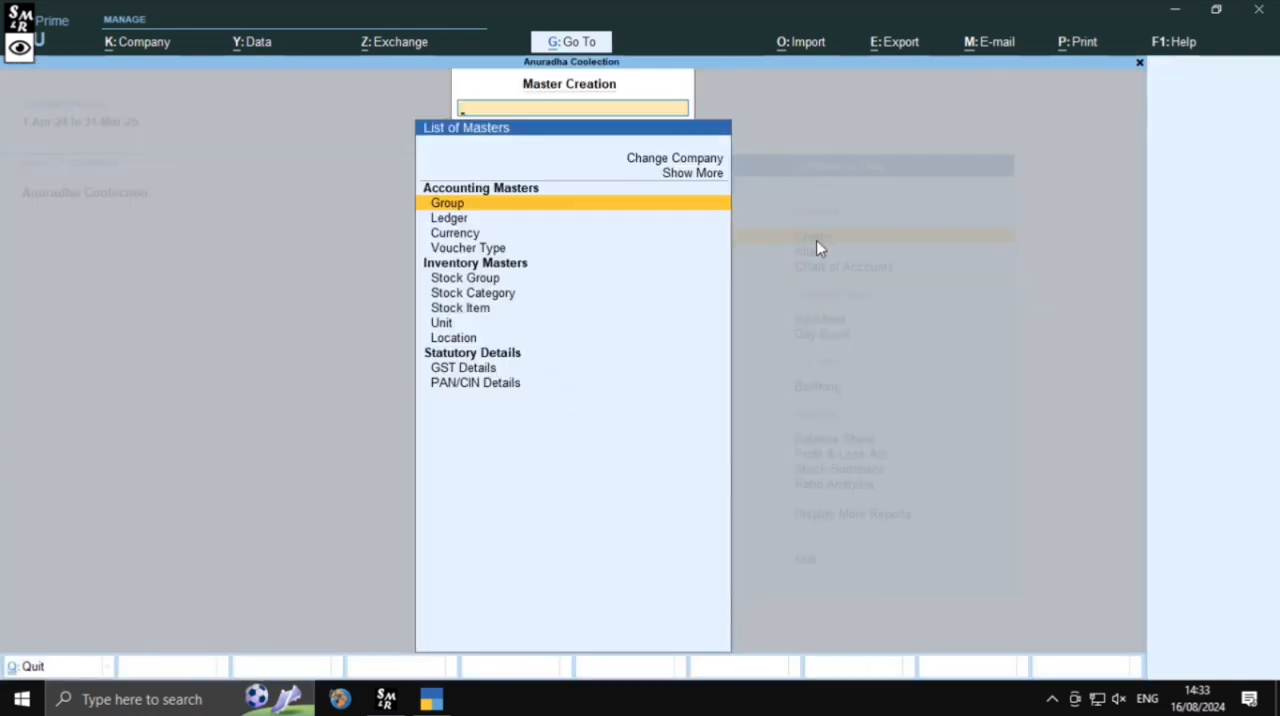
pyautogui.press('Down')
pyautogui.press('Down')
pyautogui.press('Down')
pyautogui.press('Down')
pyautogui.press('Down')
pyautogui.press('Down')
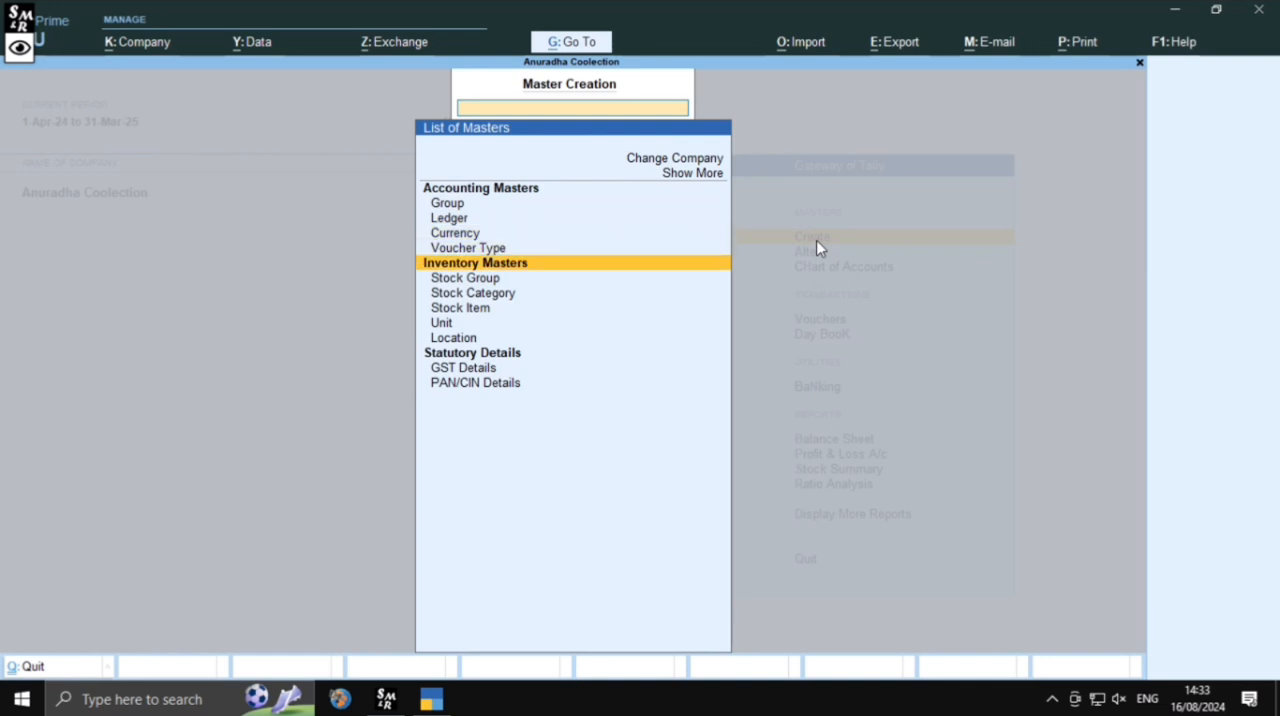
pyautogui.press('Up')
pyautogui.press('Up')
pyautogui.press('Up')
pyautogui.press('Up')
pyautogui.press('Up')
pyautogui.press('Up')
pyautogui.press('Up')
pyautogui.press('Up')
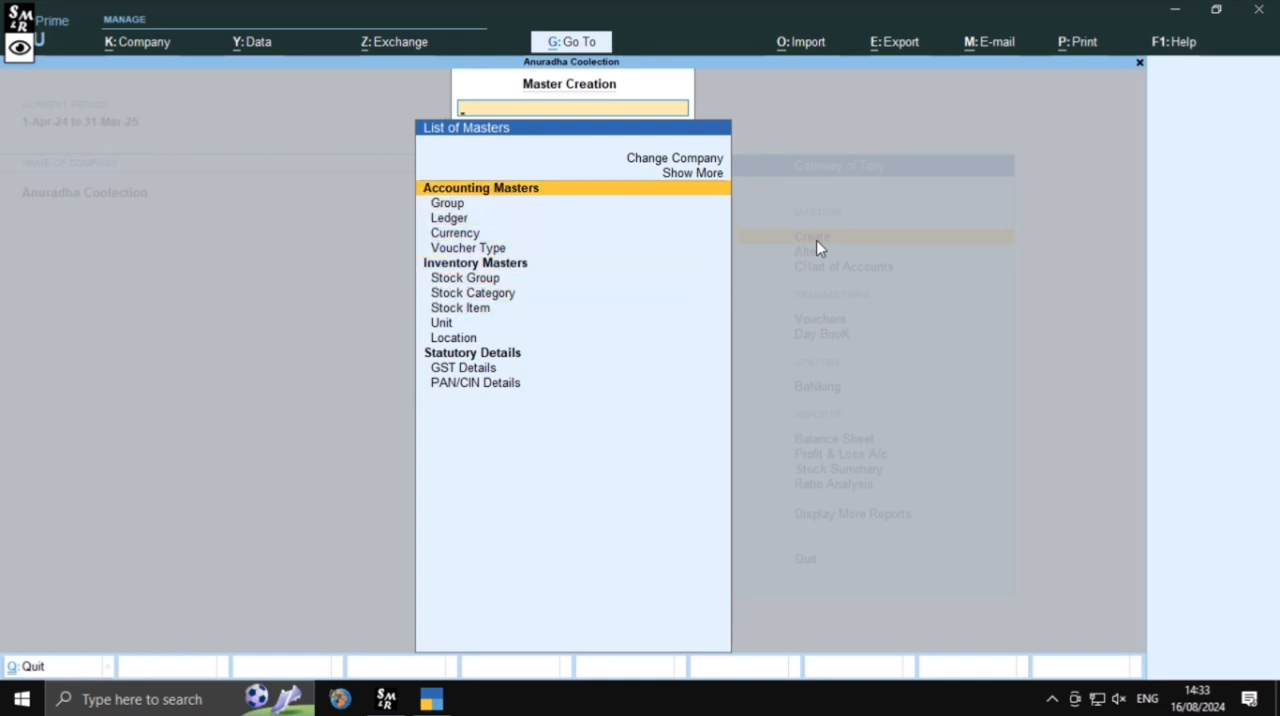
pyautogui.press('Up')
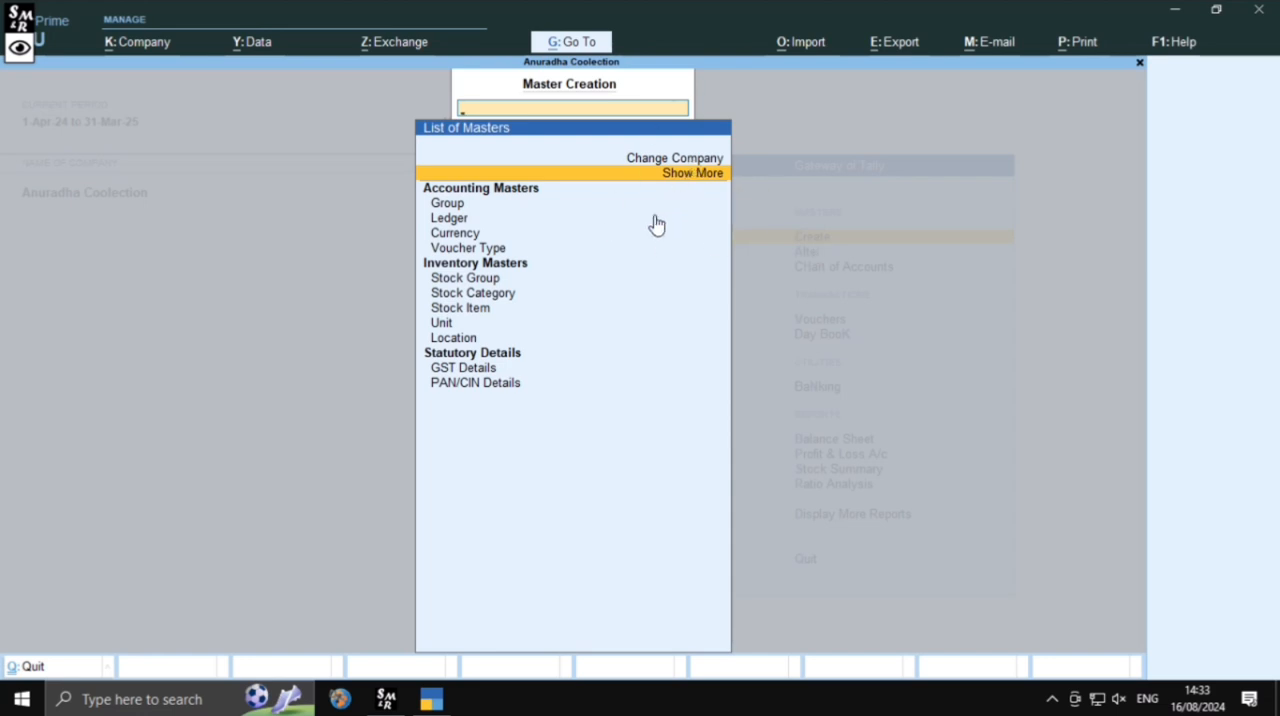
pyautogui.press('Return')
pyautogui.press('Down')
pyautogui.press('Down')
pyautogui.press('Down')
pyautogui.press('Down')
pyautogui.press('Down')
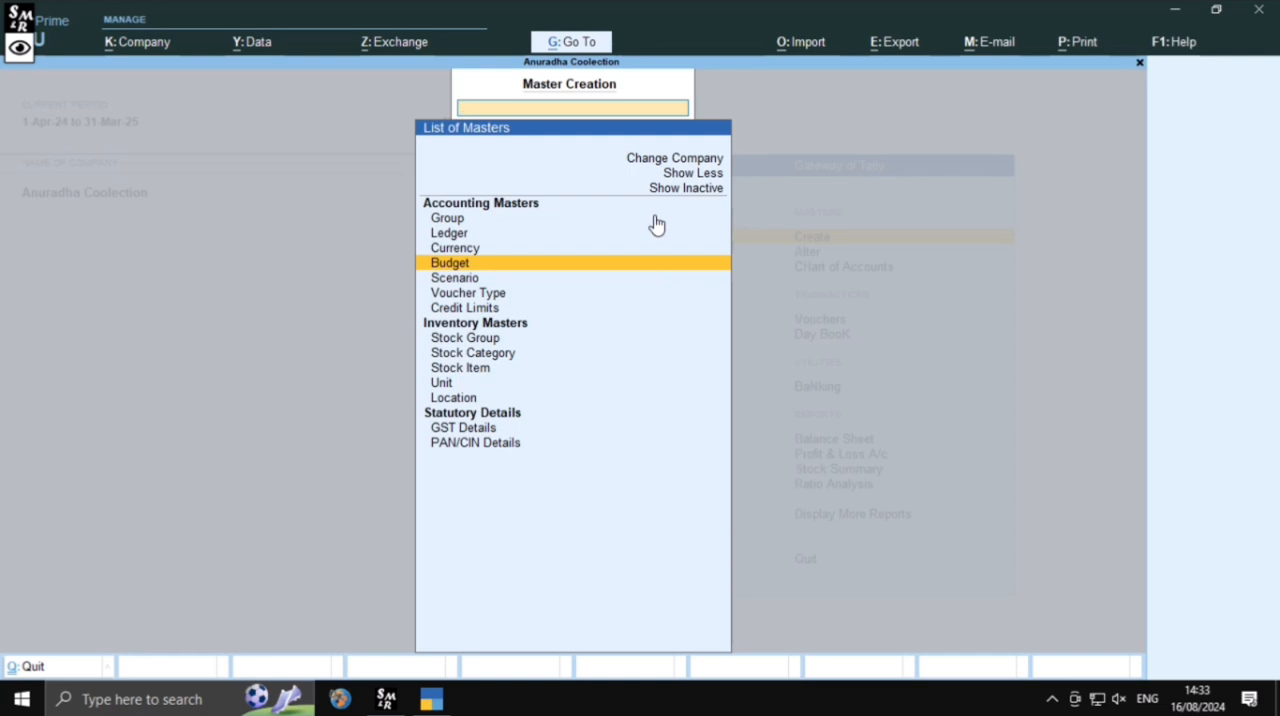
pyautogui.press('Return')
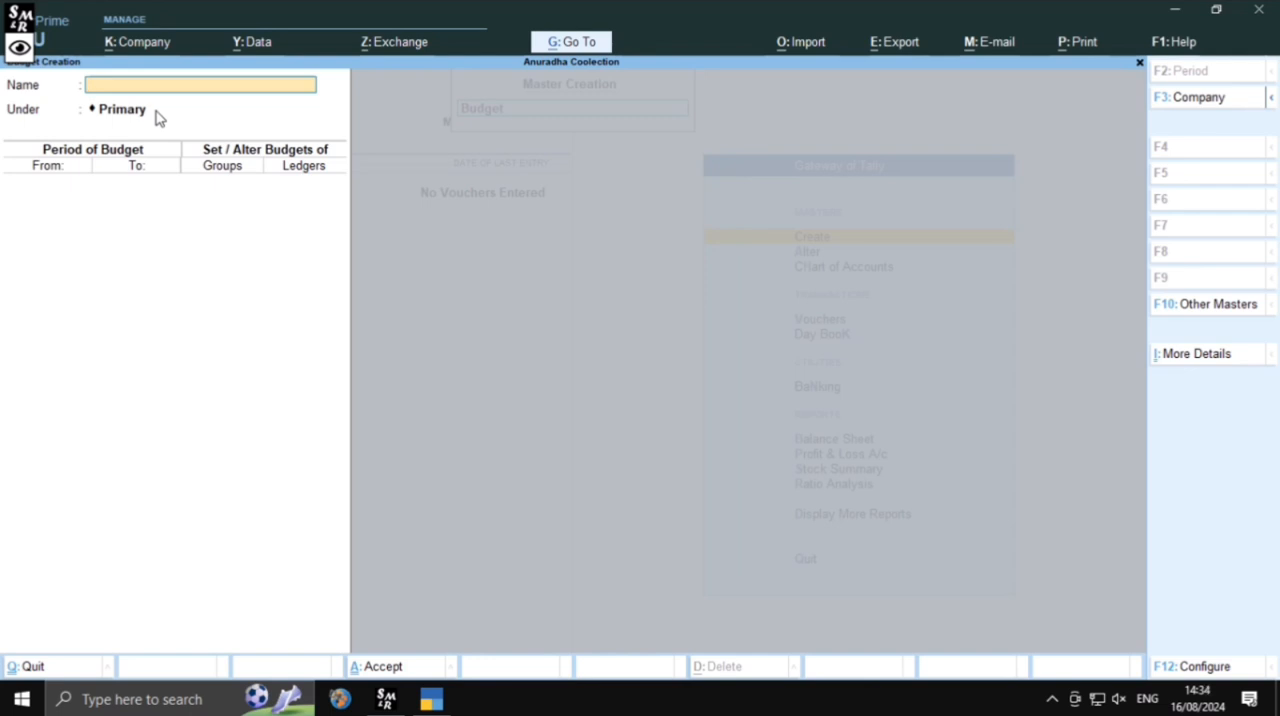
# Name the new budget Road Making Project and place it under Primary
pyautogui.write('Road Making Project')
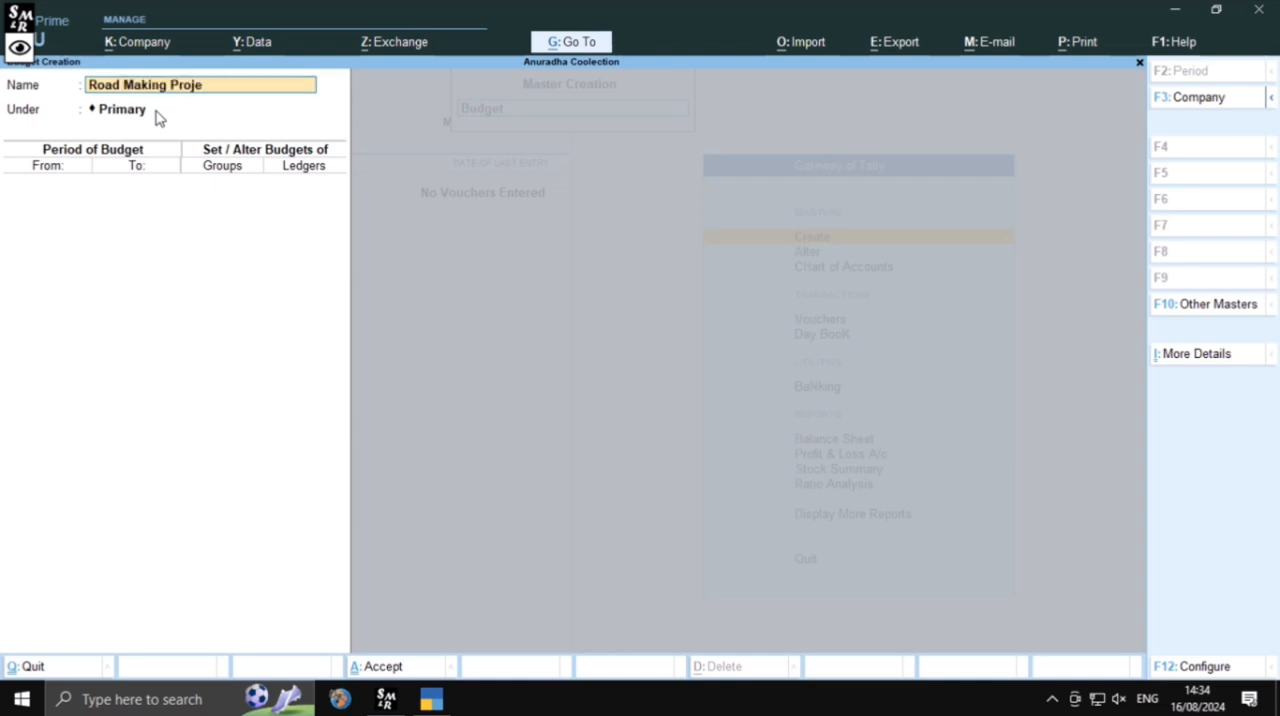
pyautogui.press('Return')
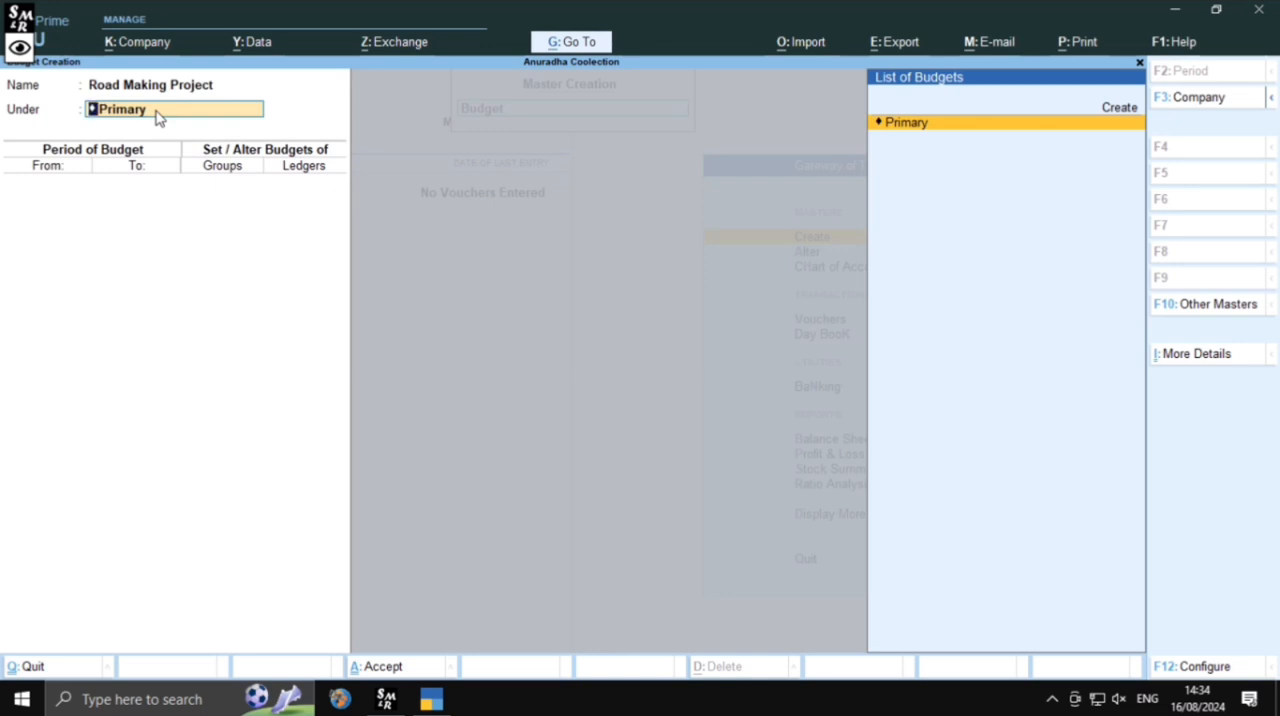
pyautogui.press('Return')
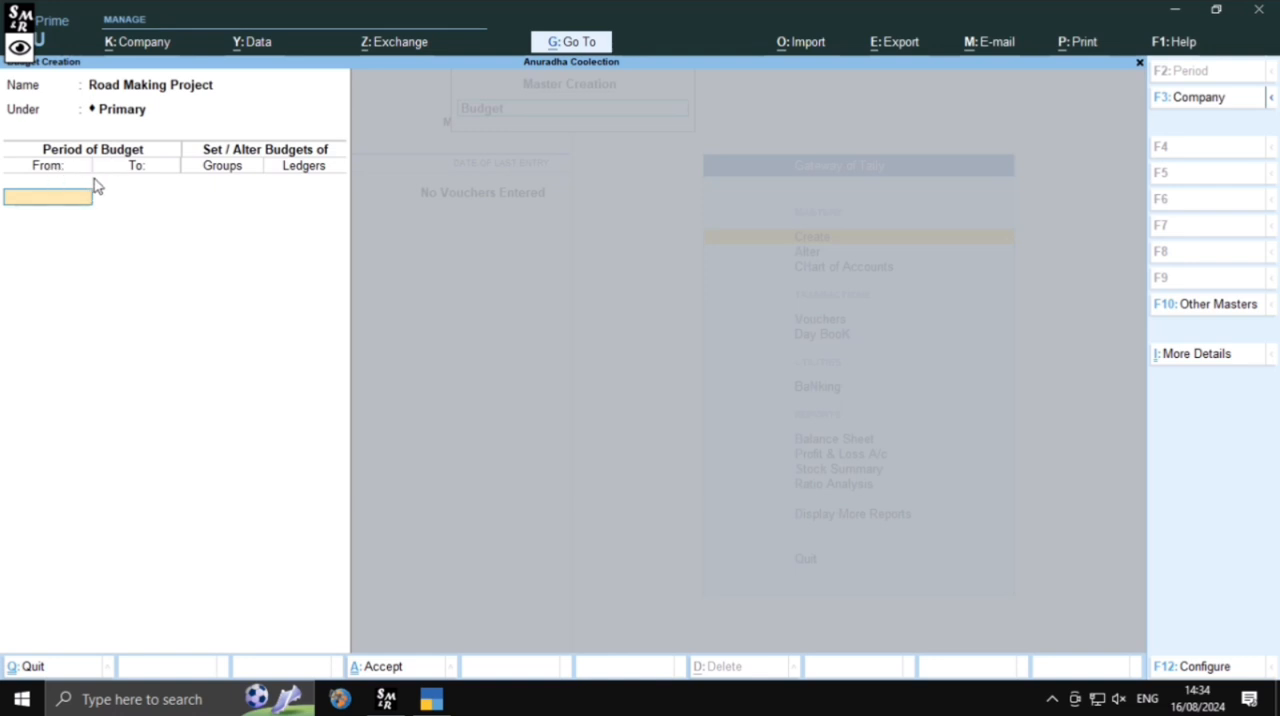
# Set the budget period from 1-Apr-24 to 1-May-24
pyautogui.write('1+4')
pyautogui.press('Return')
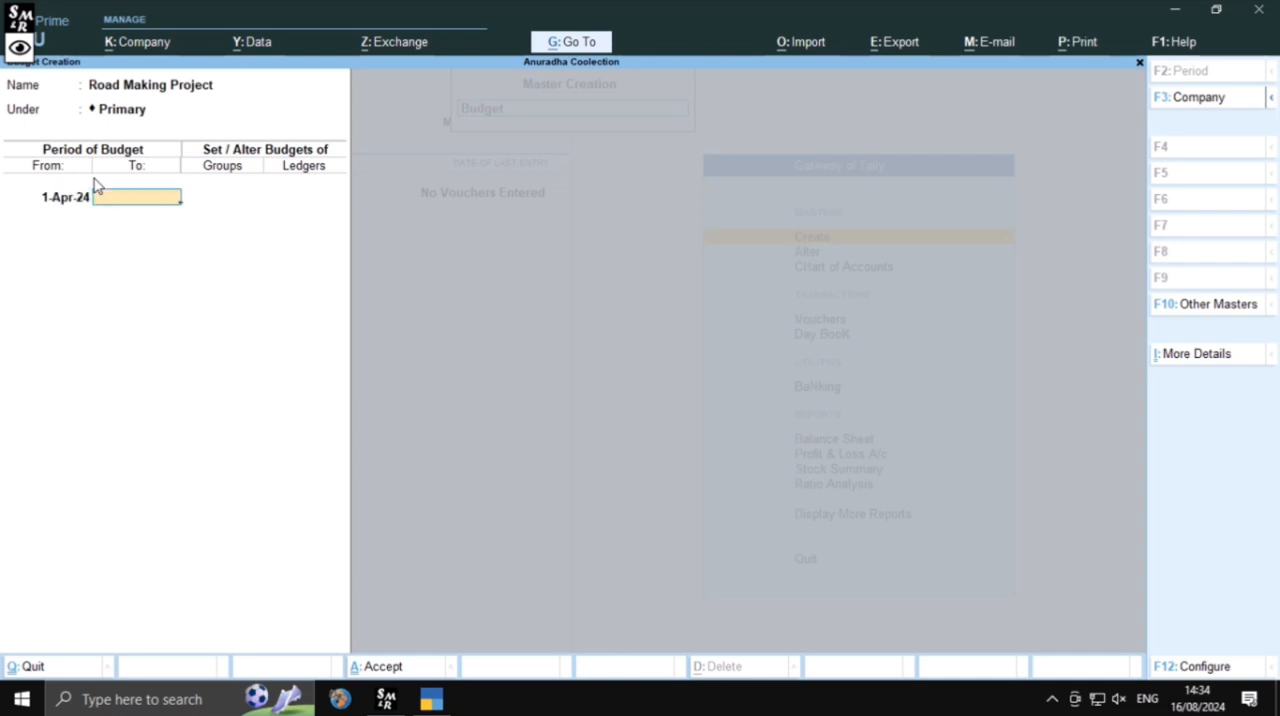
pyautogui.write('1.5')
pyautogui.press('Return')
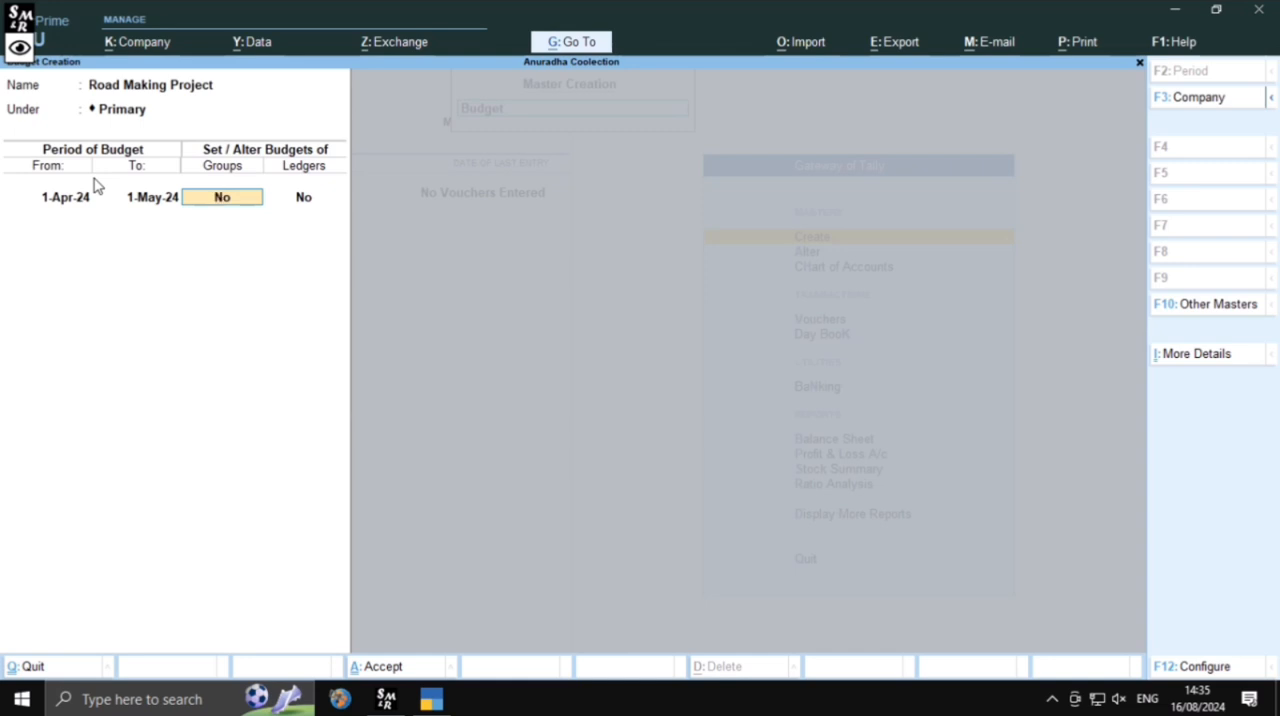
# Enable group budgets and add Indirect Expenses, On Closing Balance, with an amount of 50000
pyautogui.press('Return')
pyautogui.press('BackSpace')
pyautogui.write('y')
pyautogui.press('Return')
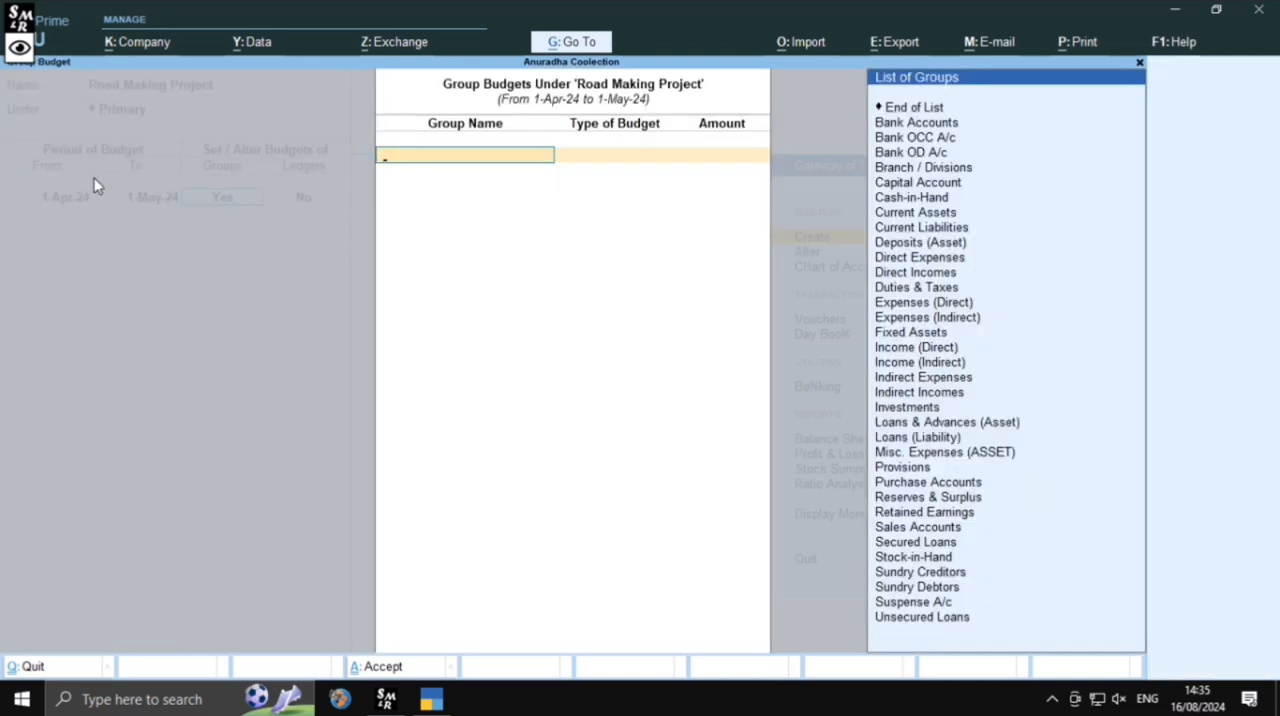
pyautogui.scroll(-3, 953, 172)
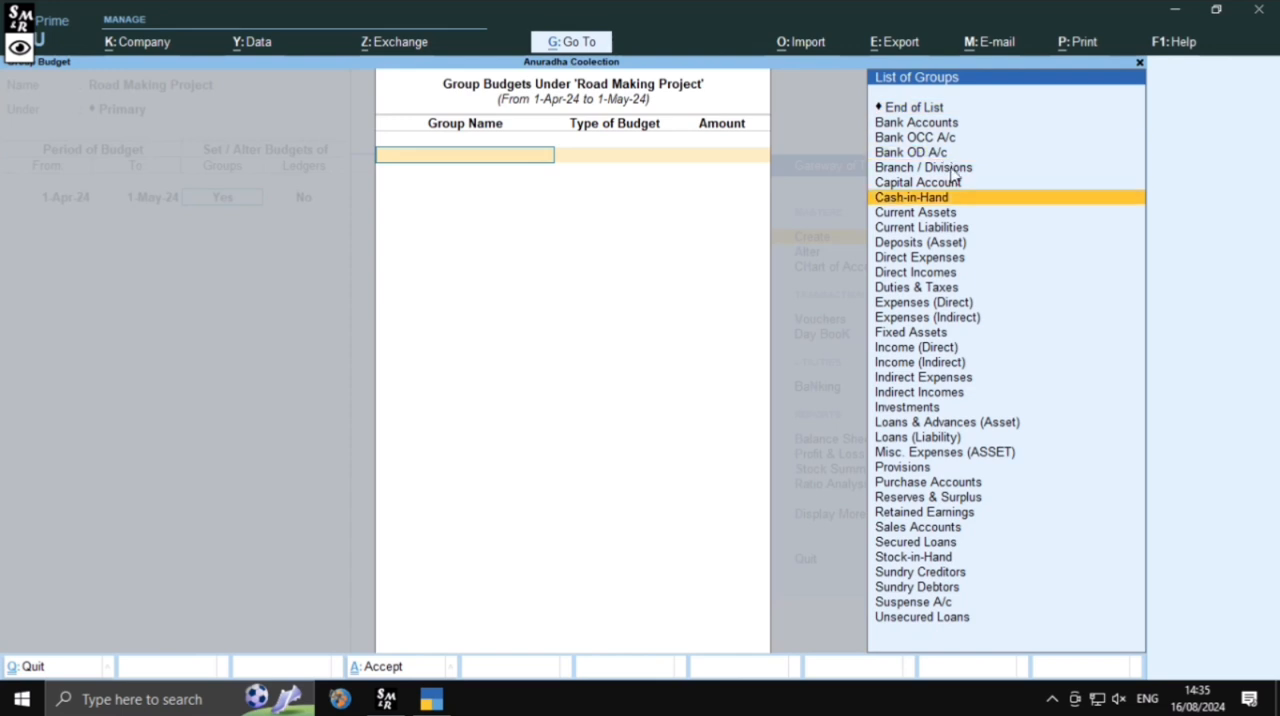
pyautogui.scroll(-1, 953, 172)
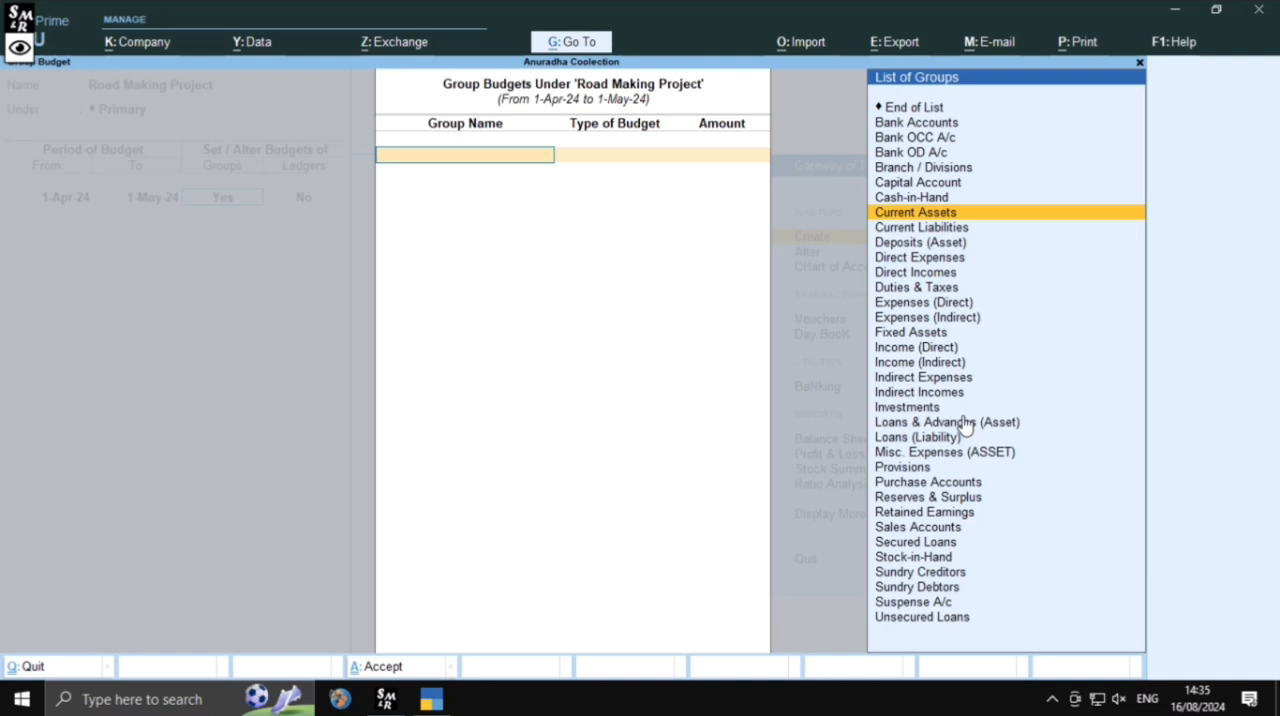
pyautogui.write('in')
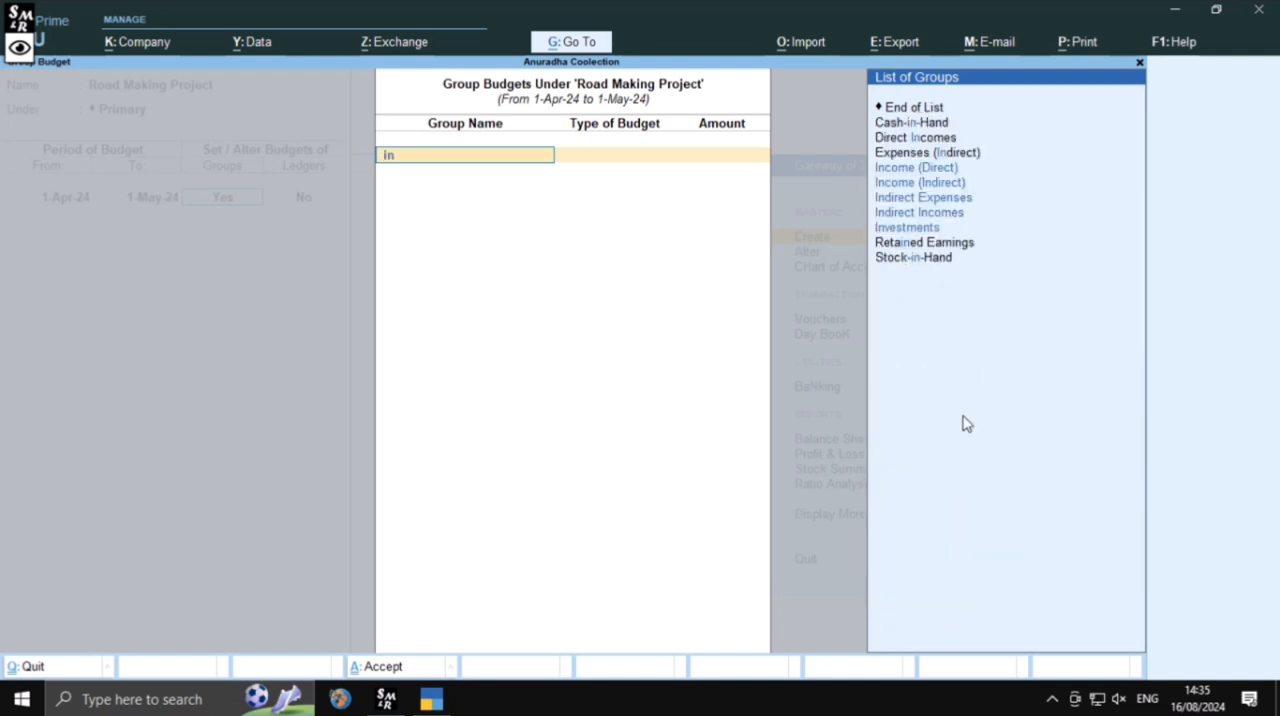
pyautogui.press('Return')
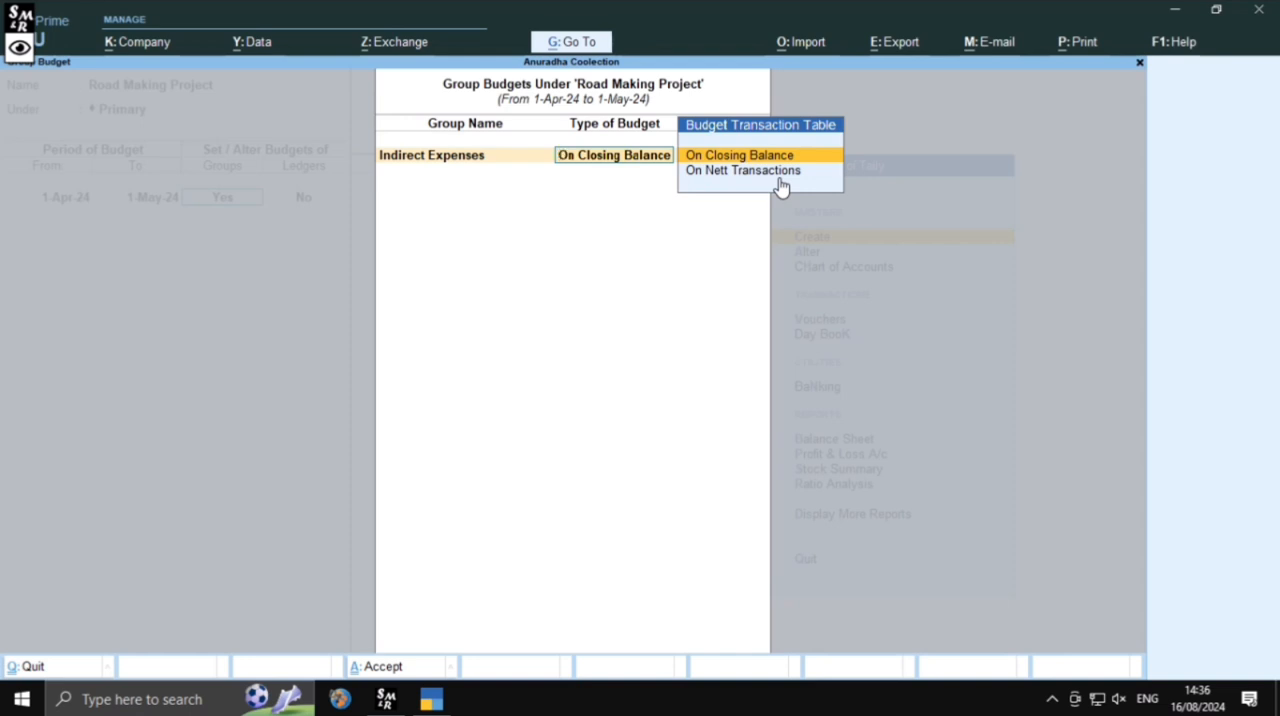
pyautogui.press('Down')
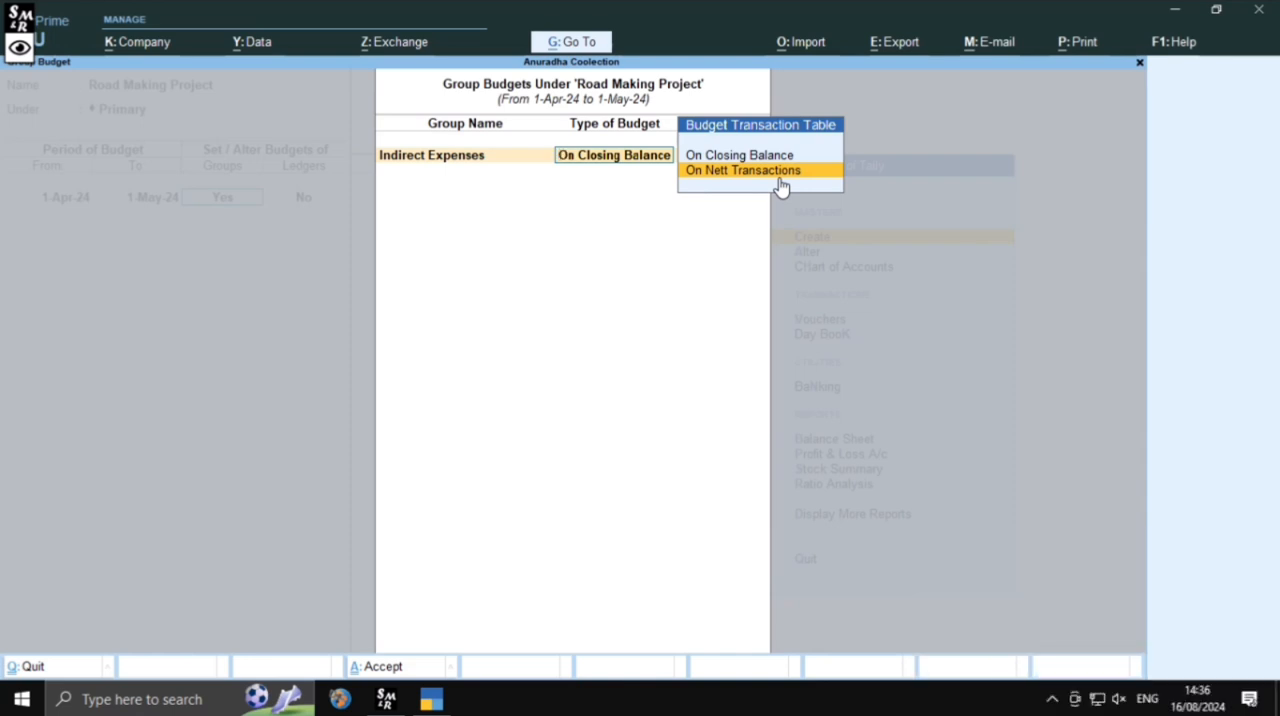
pyautogui.press('Up')
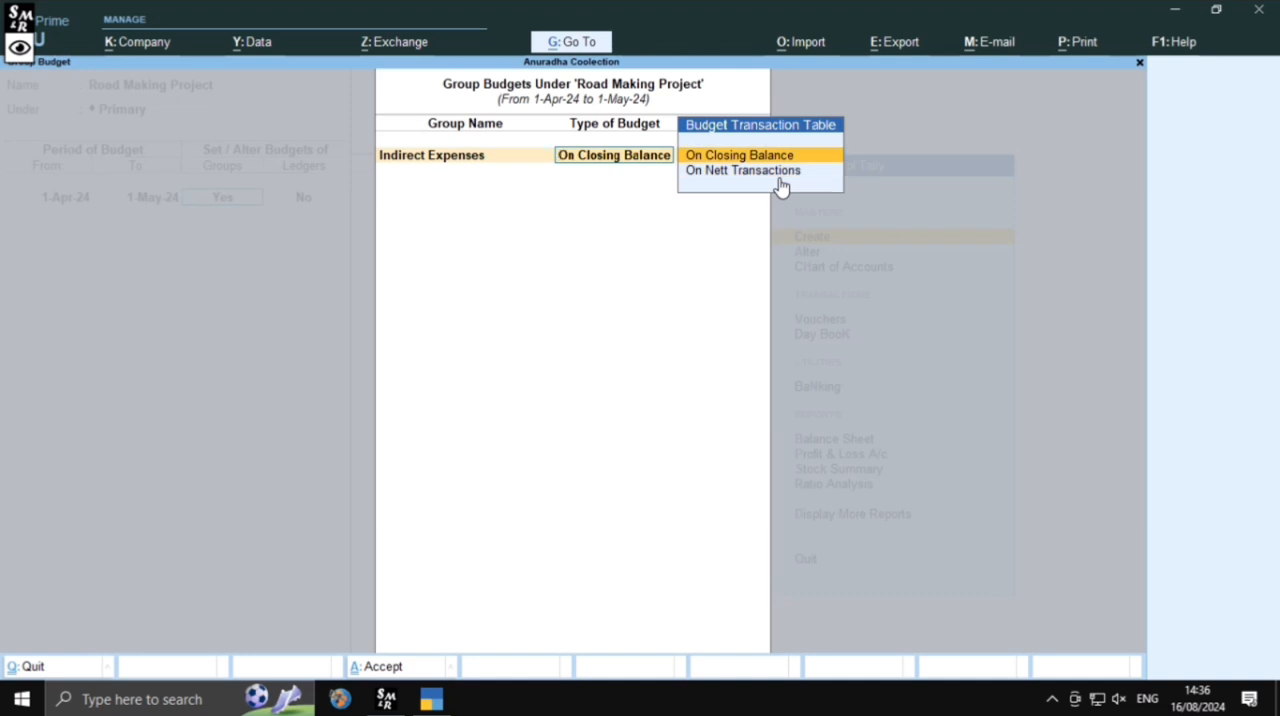
pyautogui.press('Return')
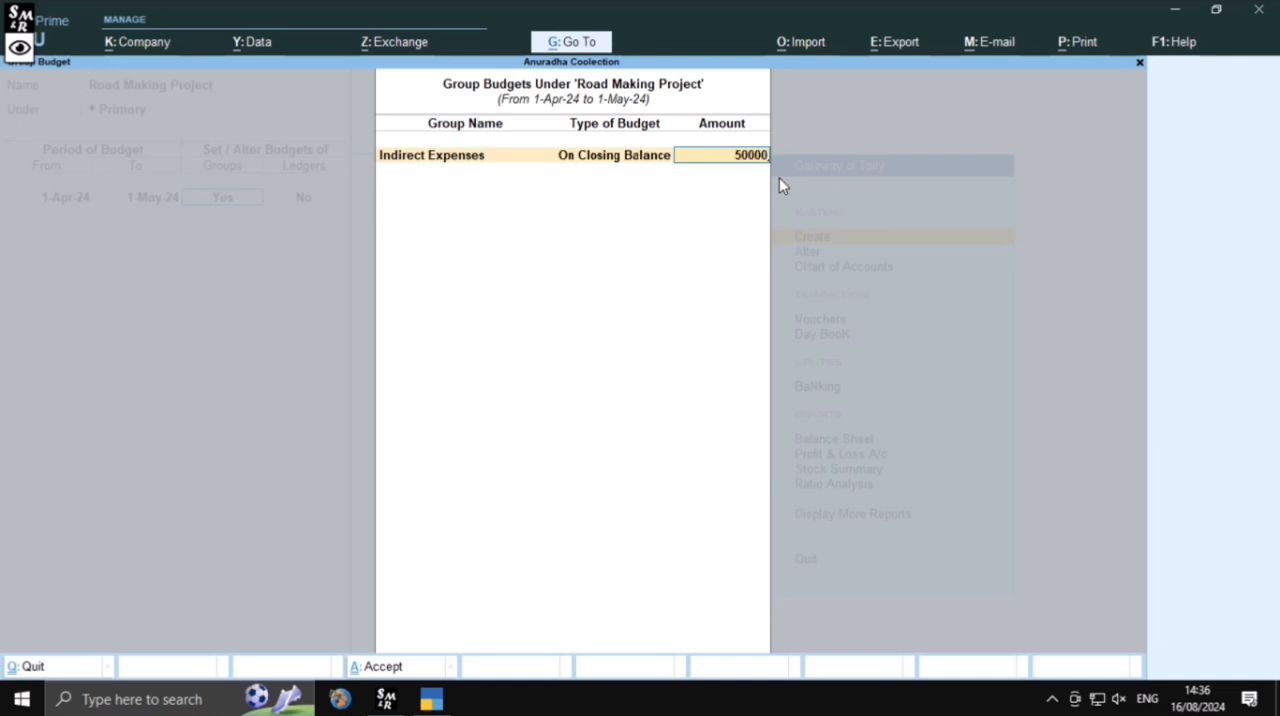
pyautogui.press('Return')
pyautogui.press('Return')
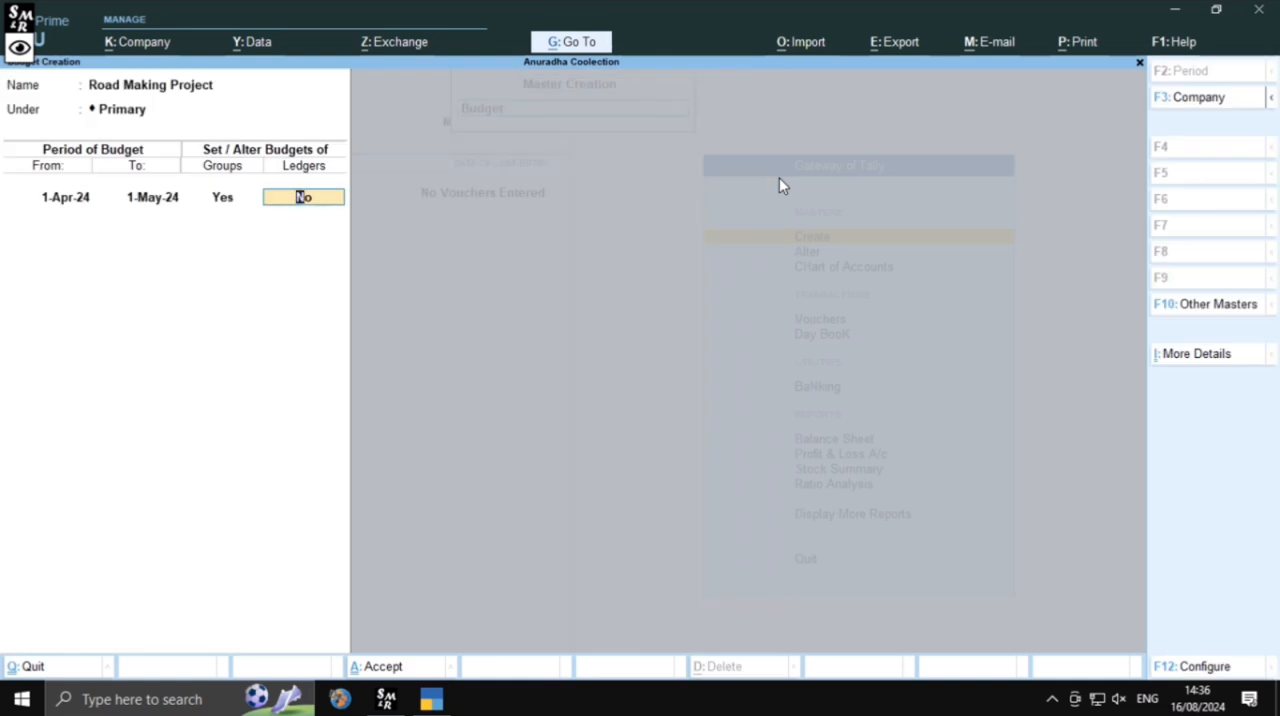
# Enable ledger budgets for the project and begin a new ledger named Concer Eat, without an alias
pyautogui.write('y')
pyautogui.press('Return')
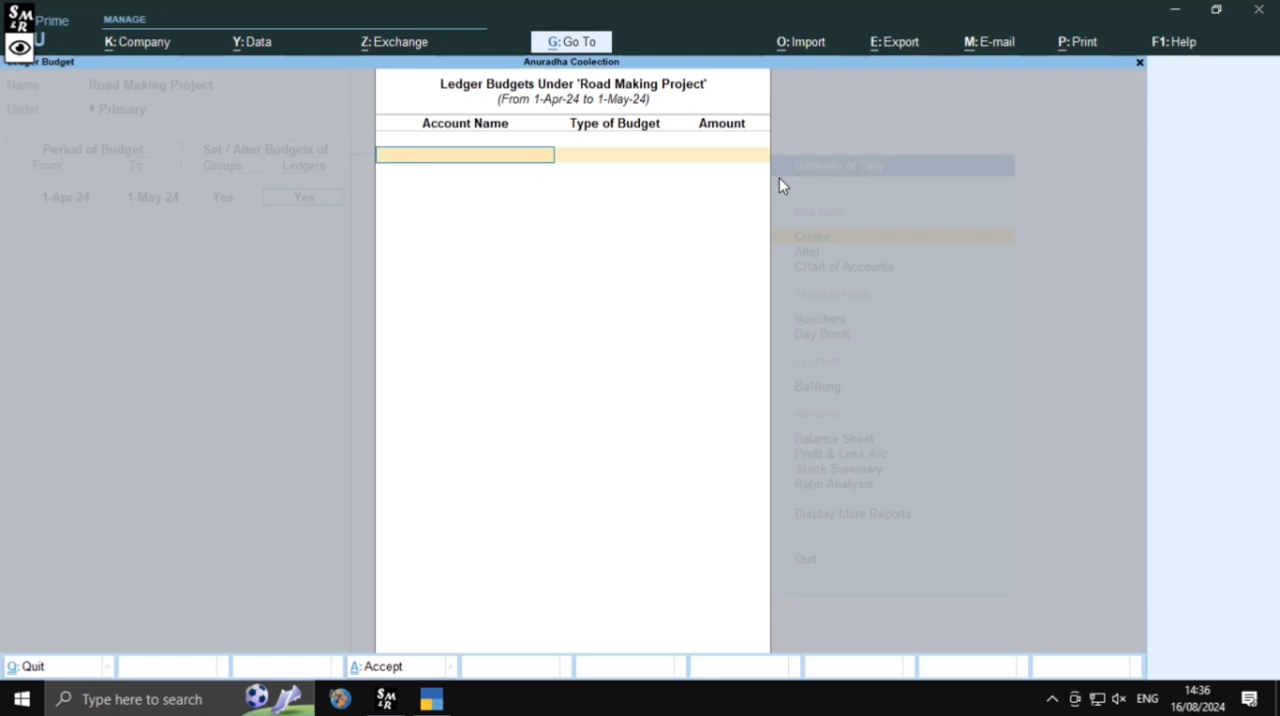
pyautogui.hotkey('alt', 'c')
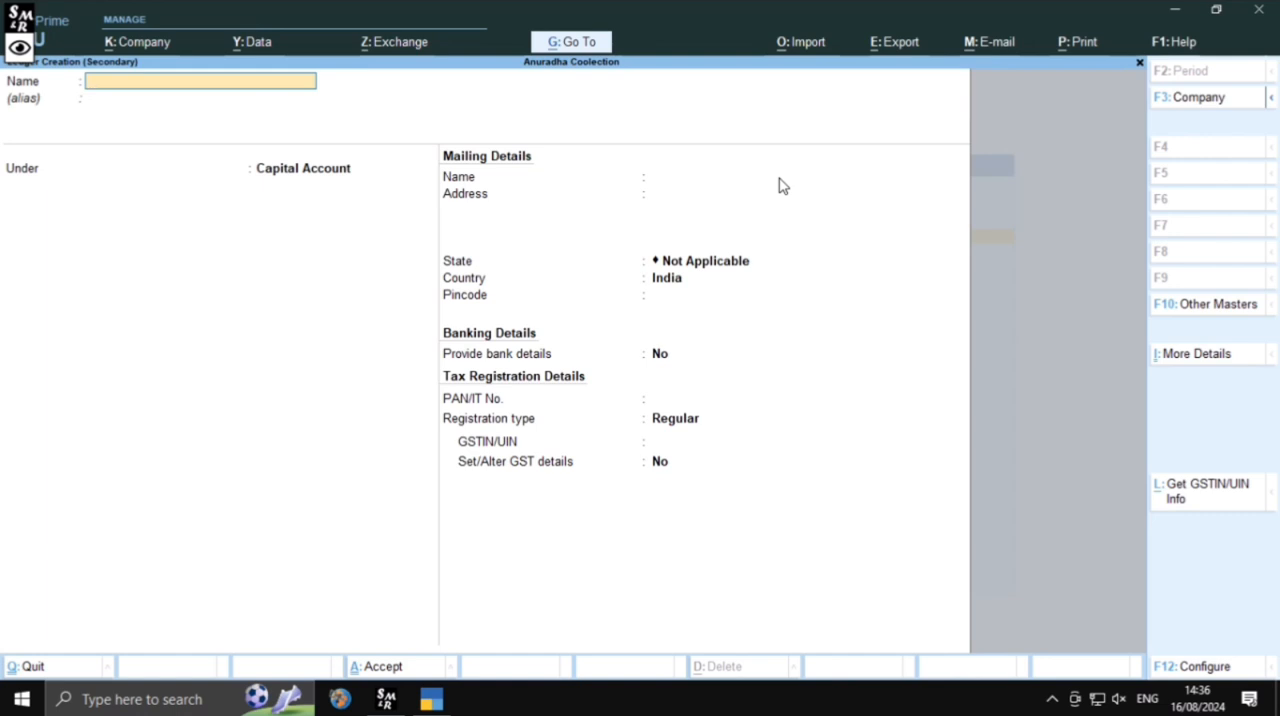
pyautogui.write('Concer eat')
pyautogui.press('Return')
pyautogui.press('Return')
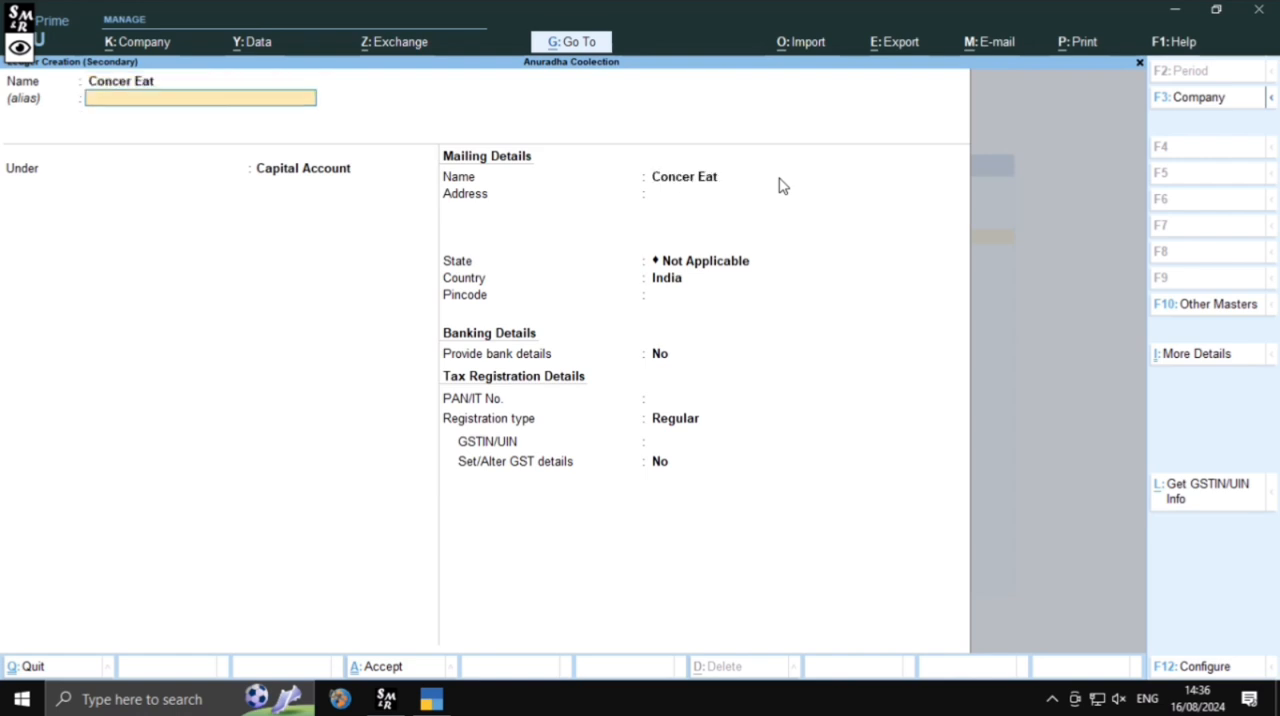
# Group the Concer Eat ledger under Indirect Expenses with ledger type Not Applicable and GST Applicable, and save it
pyautogui.write('i')
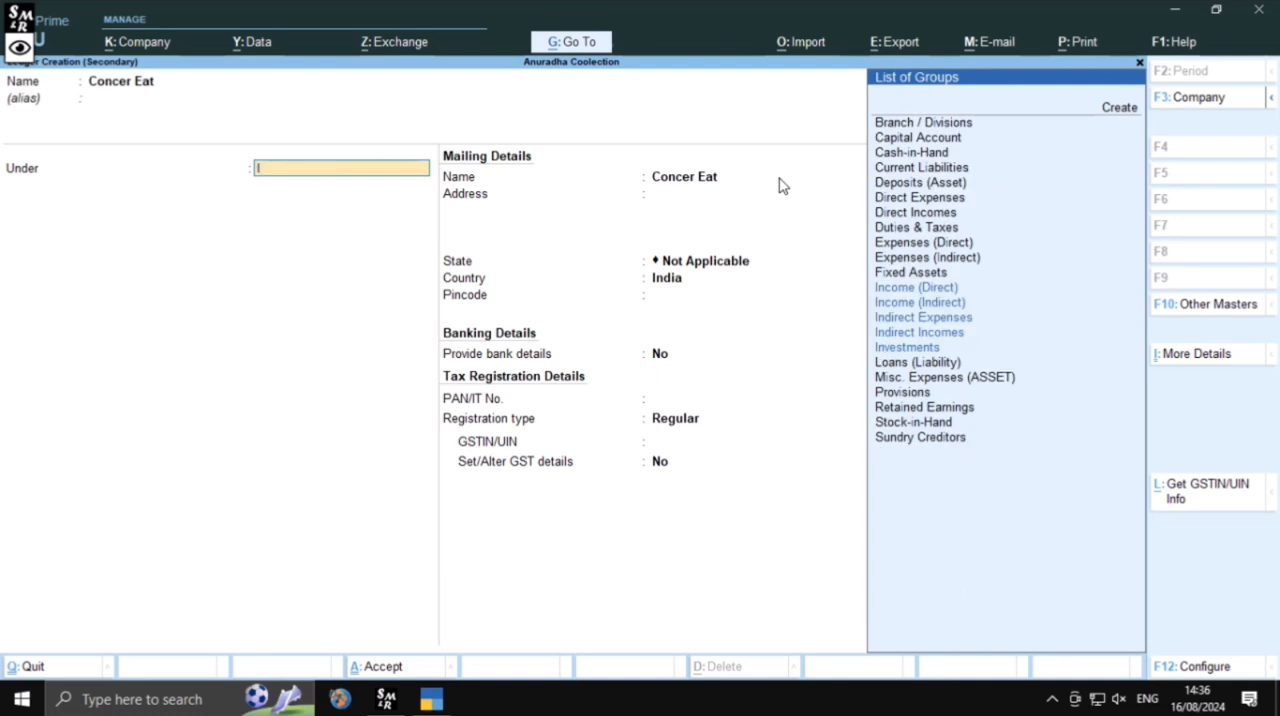
pyautogui.press('Down')
pyautogui.press('Up')
pyautogui.press('Up')
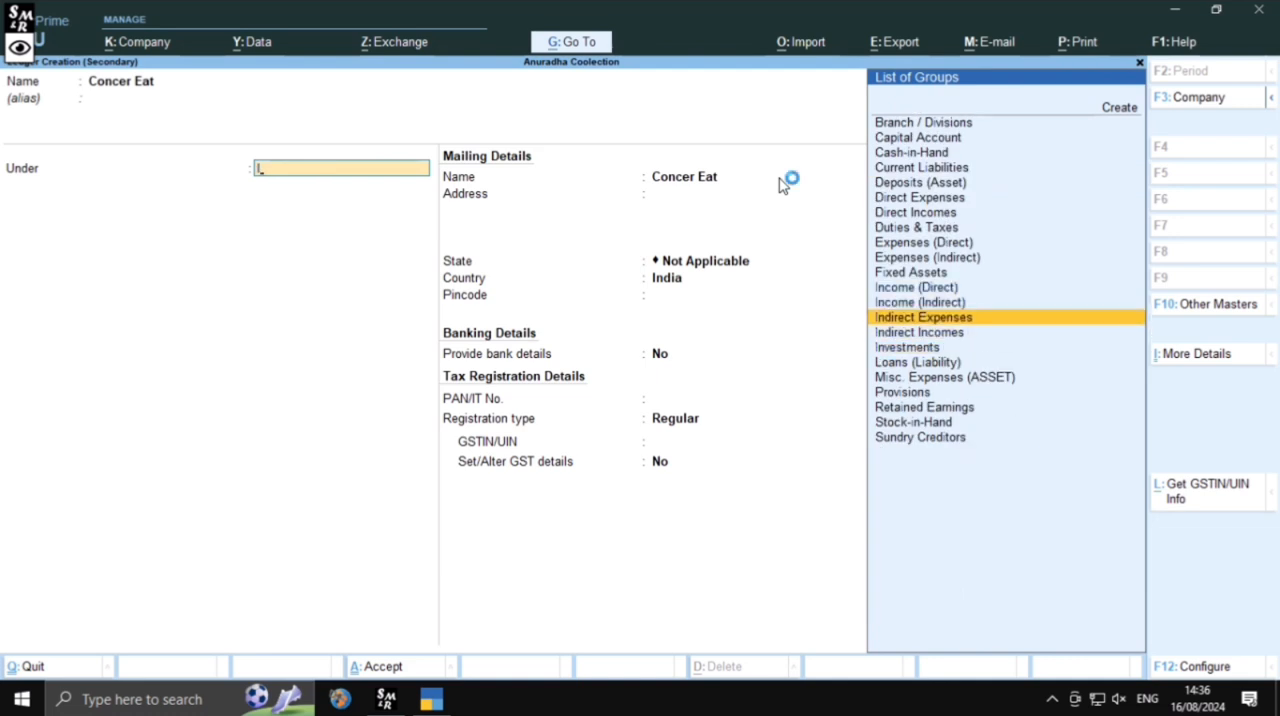
pyautogui.press('Return')
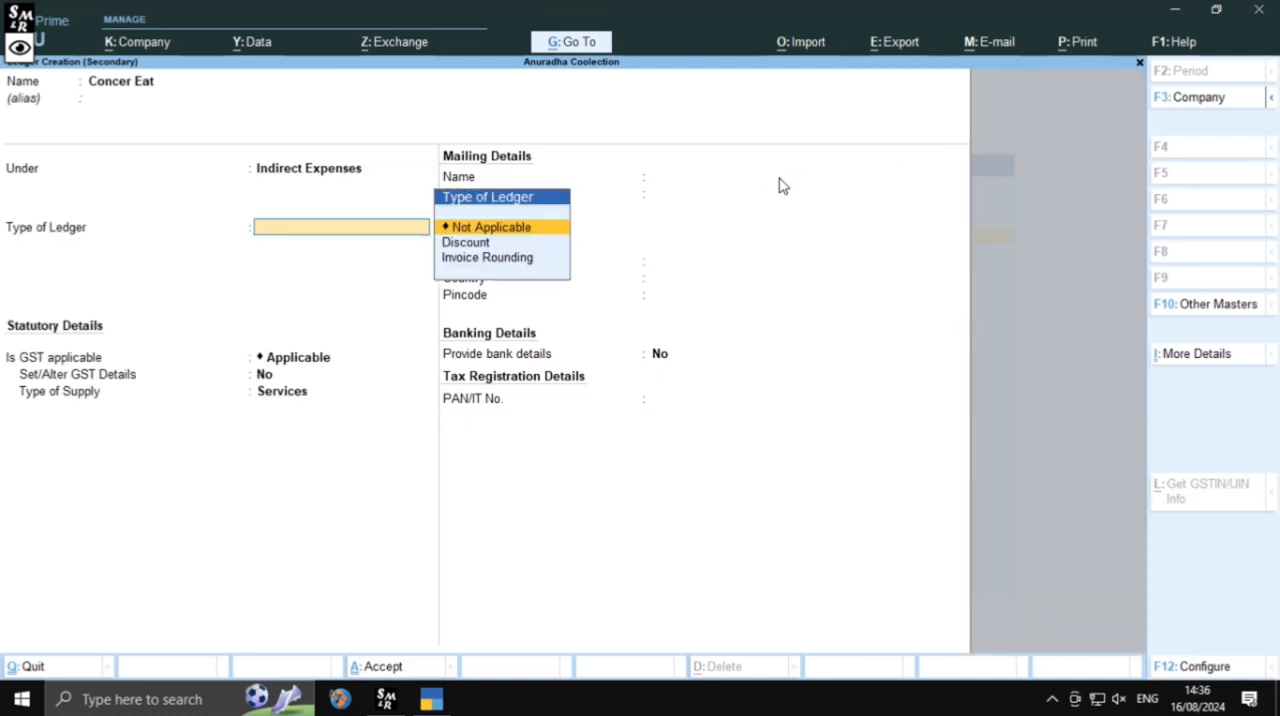
pyautogui.press('Return')
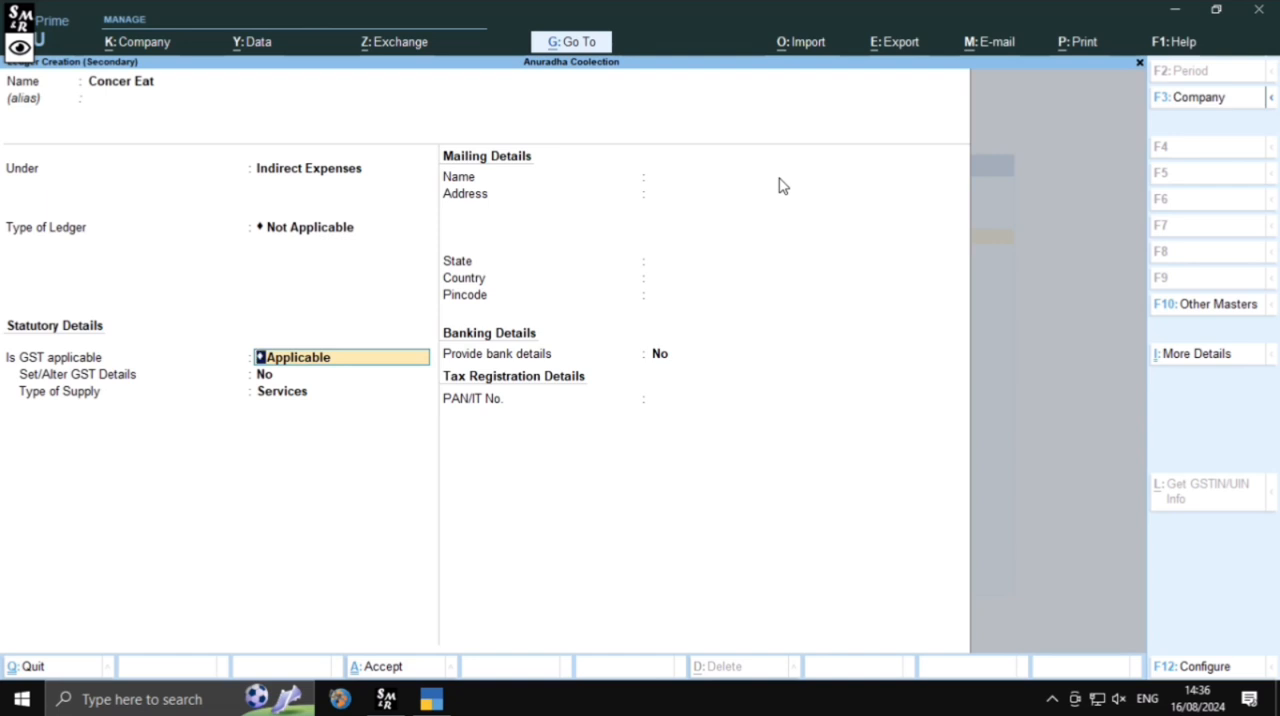
pyautogui.press('Return')
pyautogui.press('Return')
pyautogui.press('Return')
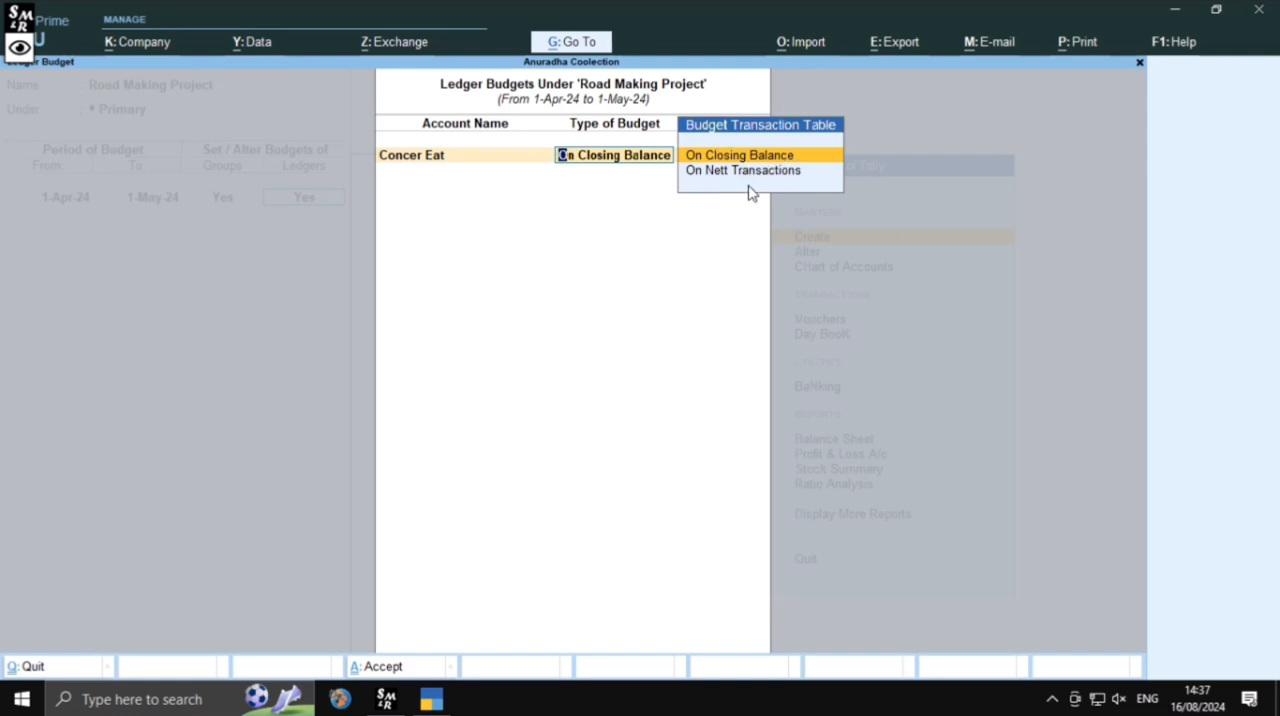
# Budget the Concer Eat ledger On Nett Transactions with an amount of 12000
pyautogui.press('Down')
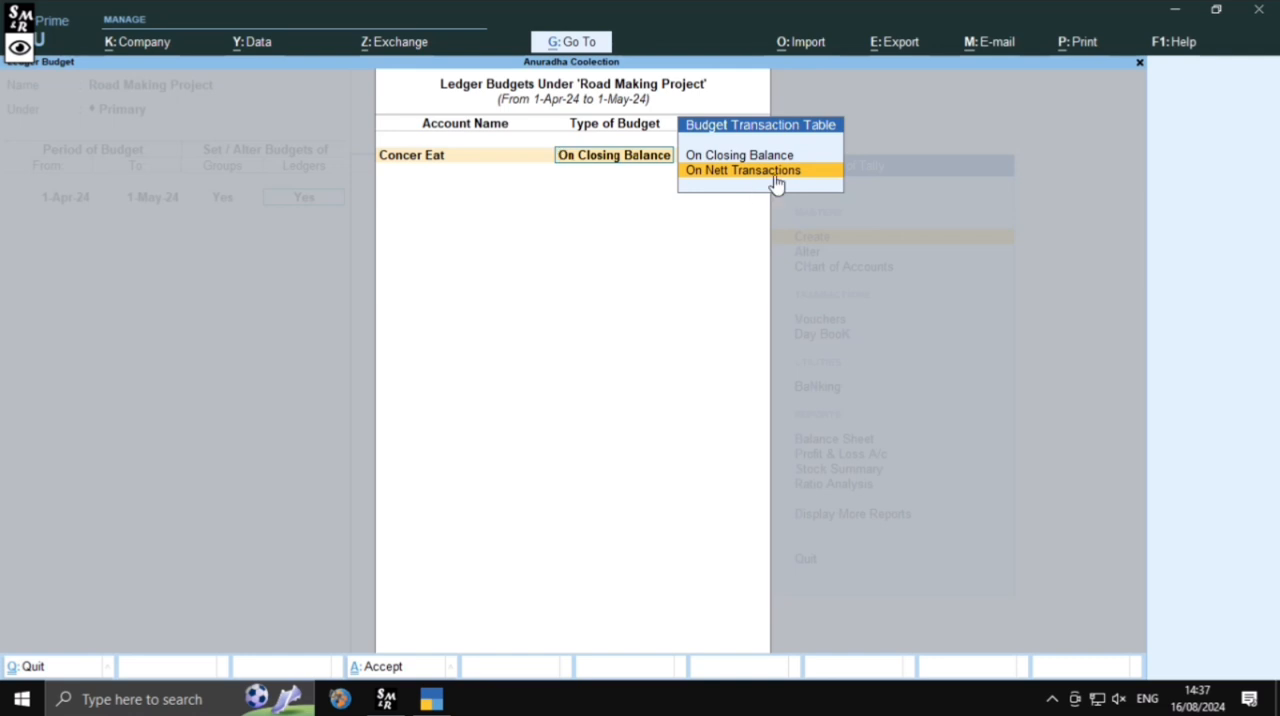
pyautogui.click(719, 172)
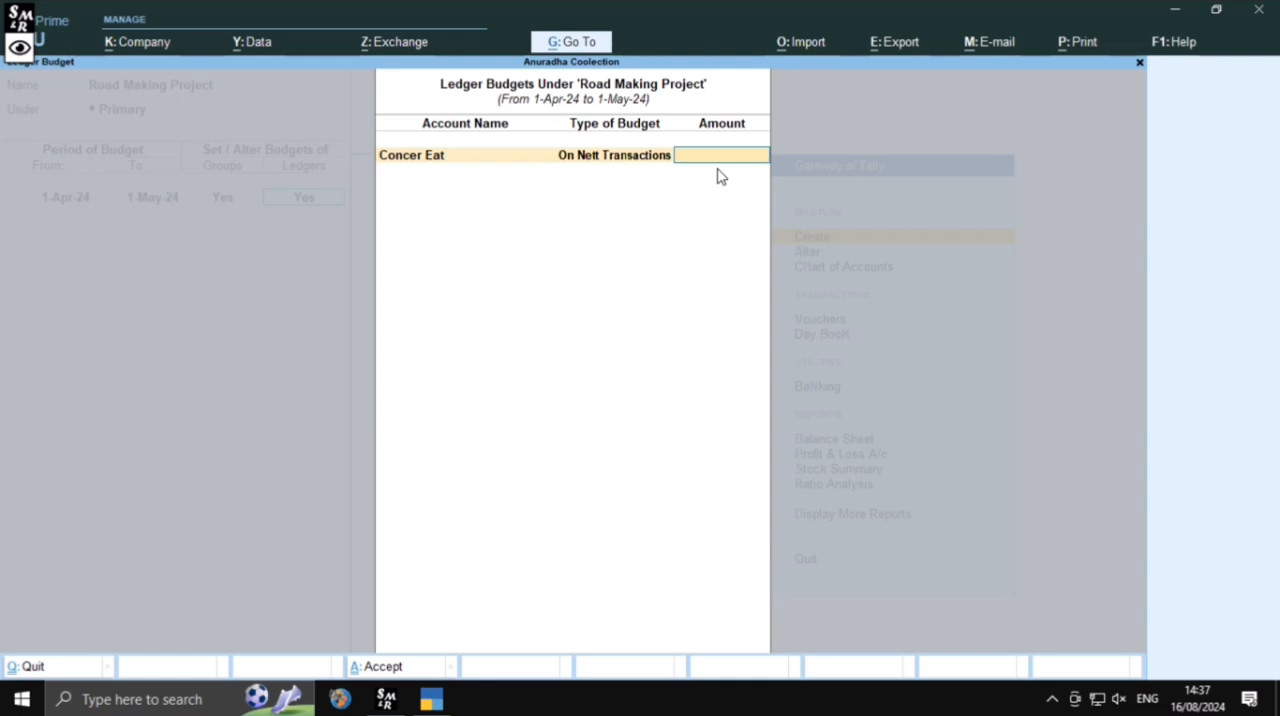
pyautogui.write('12000')
pyautogui.press('Return')
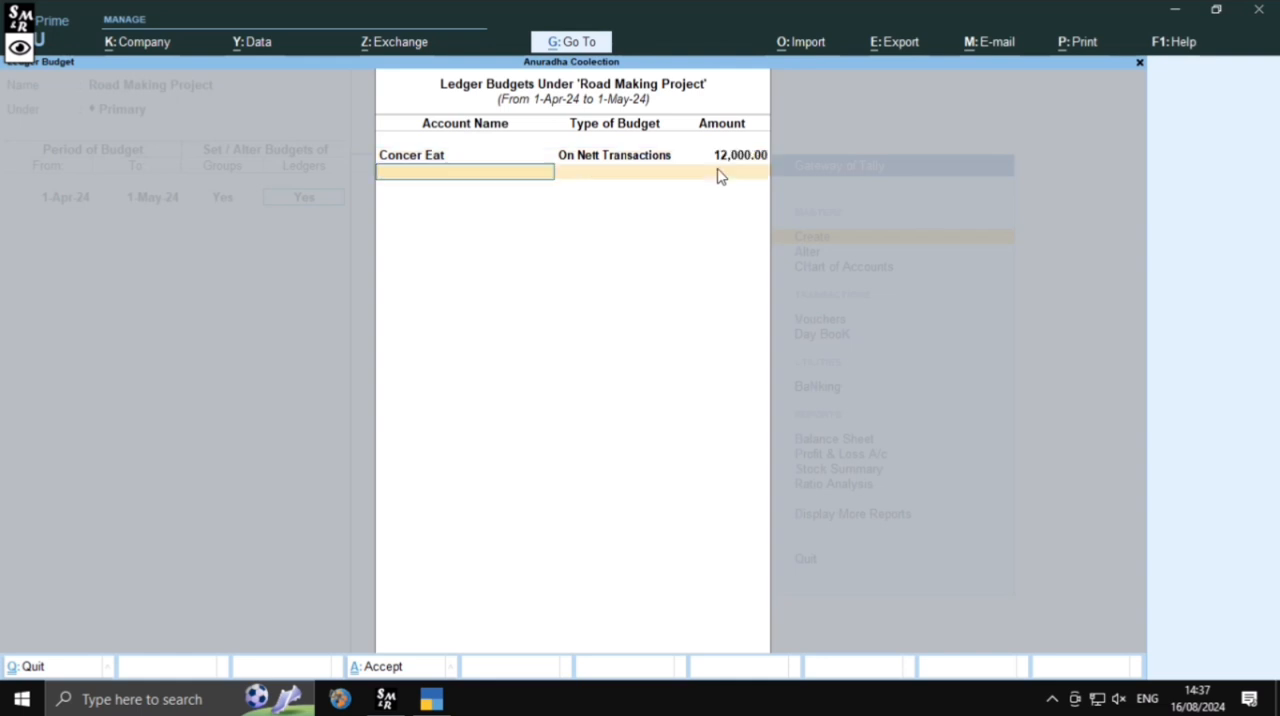
# Create a Water Charges ledger without an alias under Indirect Expenses, with ledger type Not Applicable and GST Applicable, and save it
pyautogui.hotkey('alt', 'c')
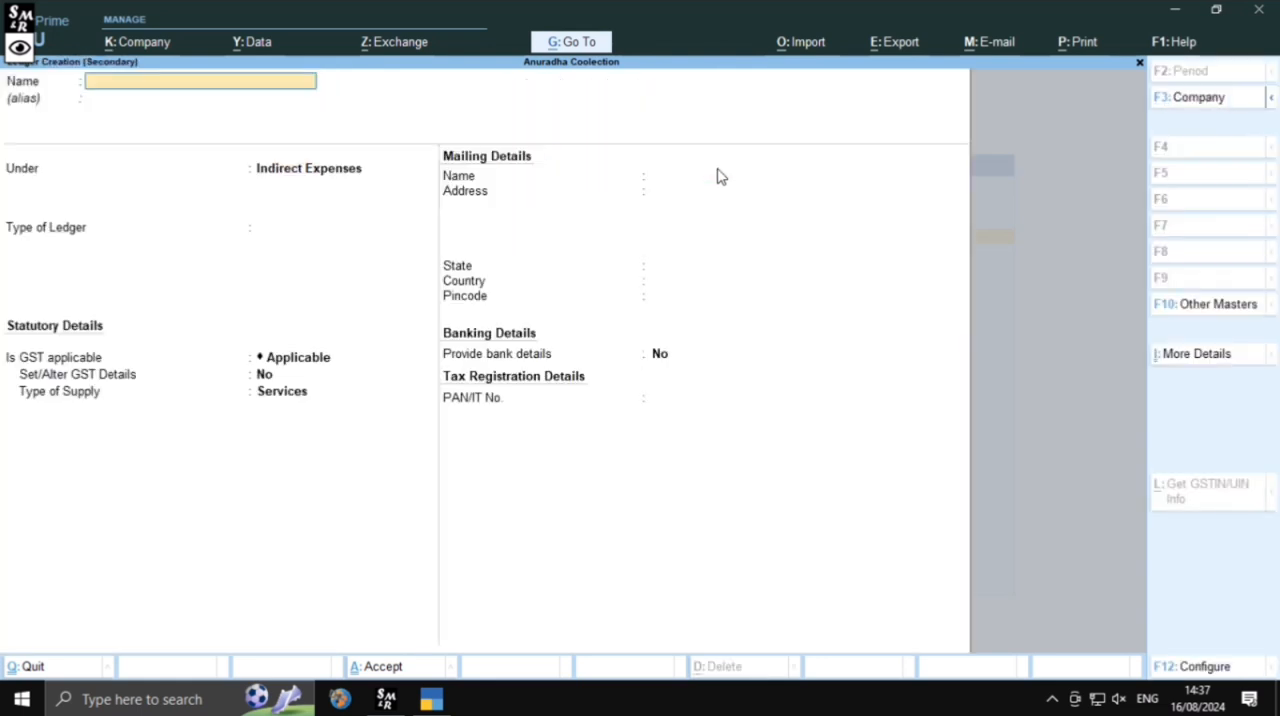
pyautogui.write('Water Charges')
pyautogui.press('Return')
pyautogui.press('Return')
pyautogui.press('Return')
pyautogui.press('Return')
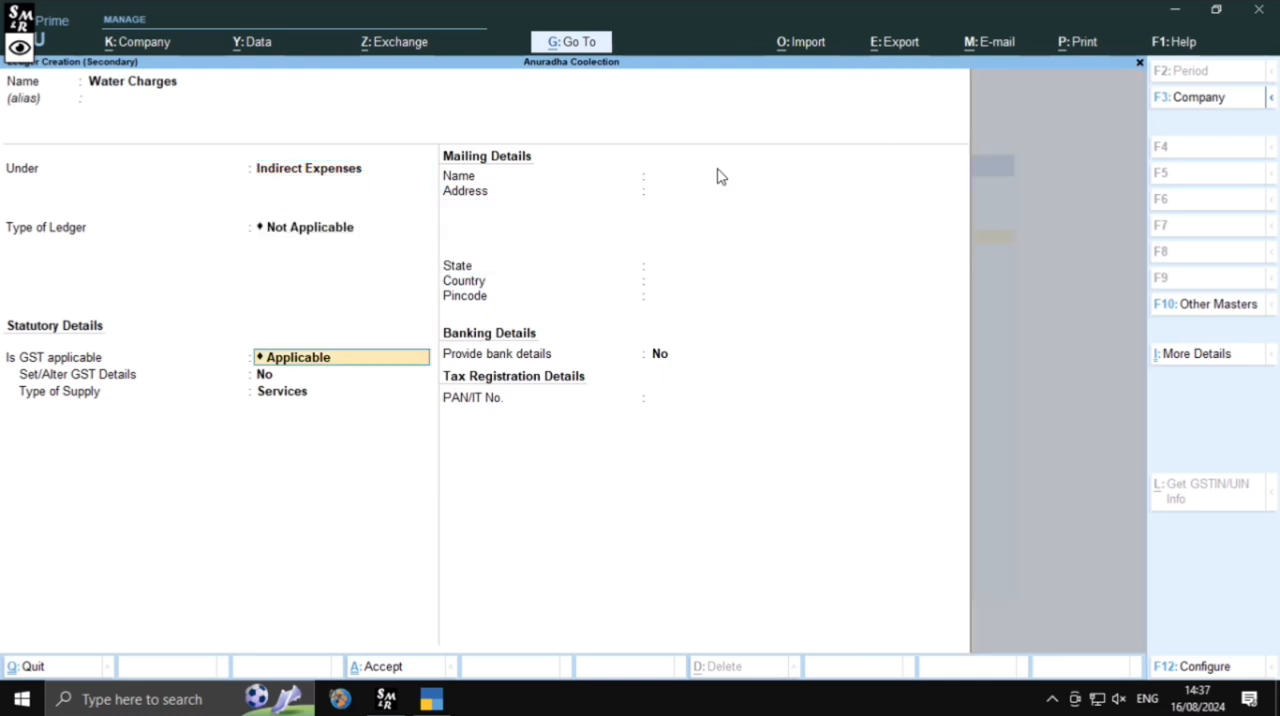
pyautogui.press('Return')
pyautogui.press('Return')
# Budget the Water Charges ledger On Nett Transactions with an amount of 20000
pyautogui.press('Return')
pyautogui.press('Return')
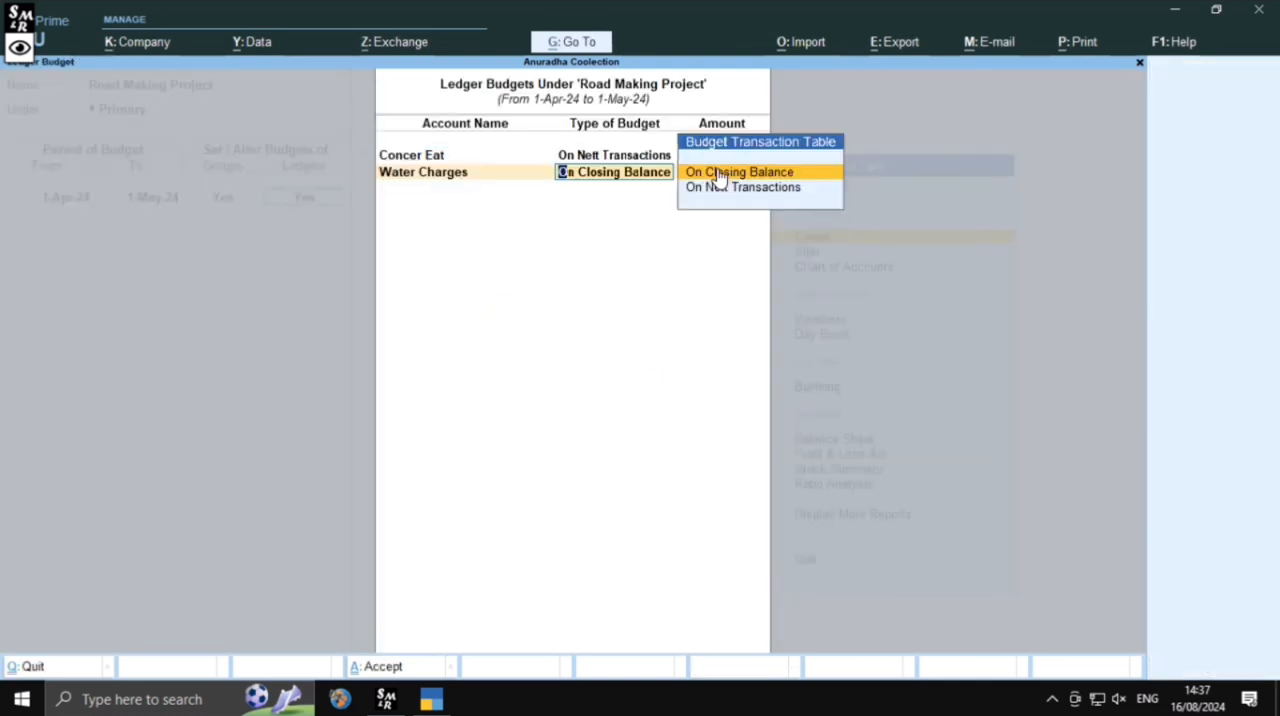
pyautogui.press('Down')
pyautogui.press('Return')
pyautogui.write('20000')
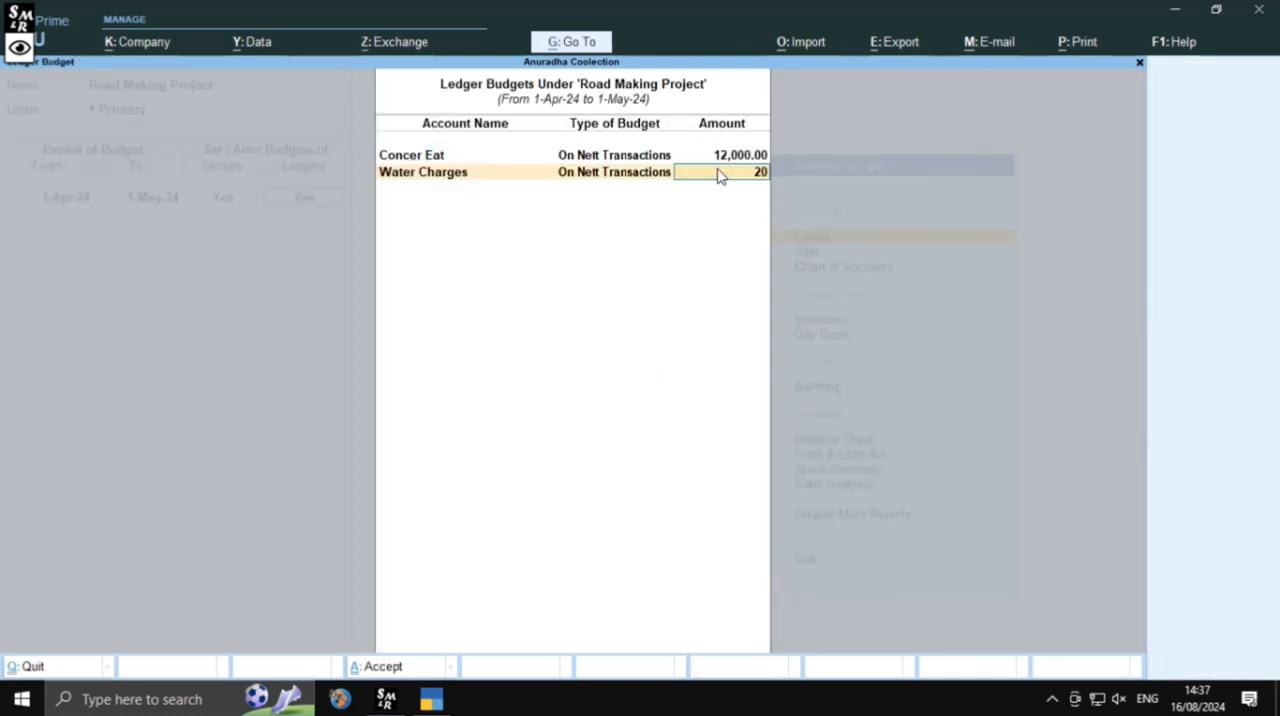
pyautogui.press('Return')
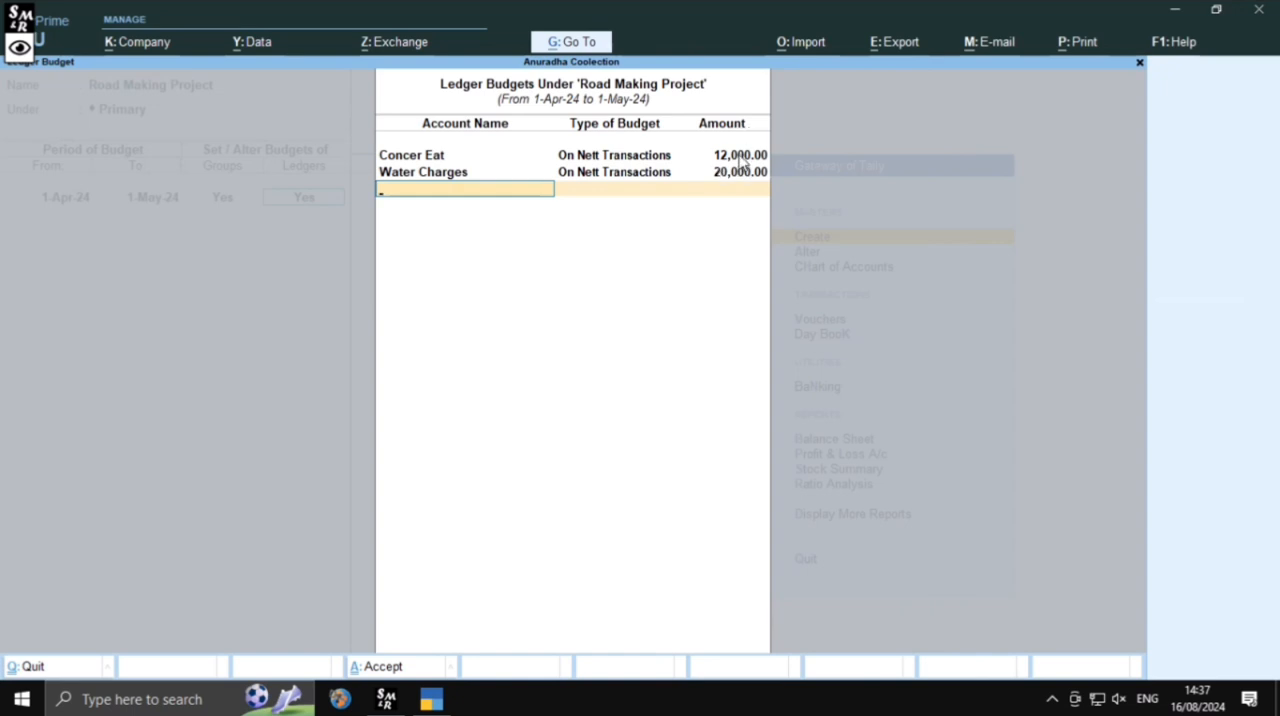
# Set the Concer Eat ledger's budget amount to 25000 and return to the first empty budget line
pyautogui.click(741, 157)
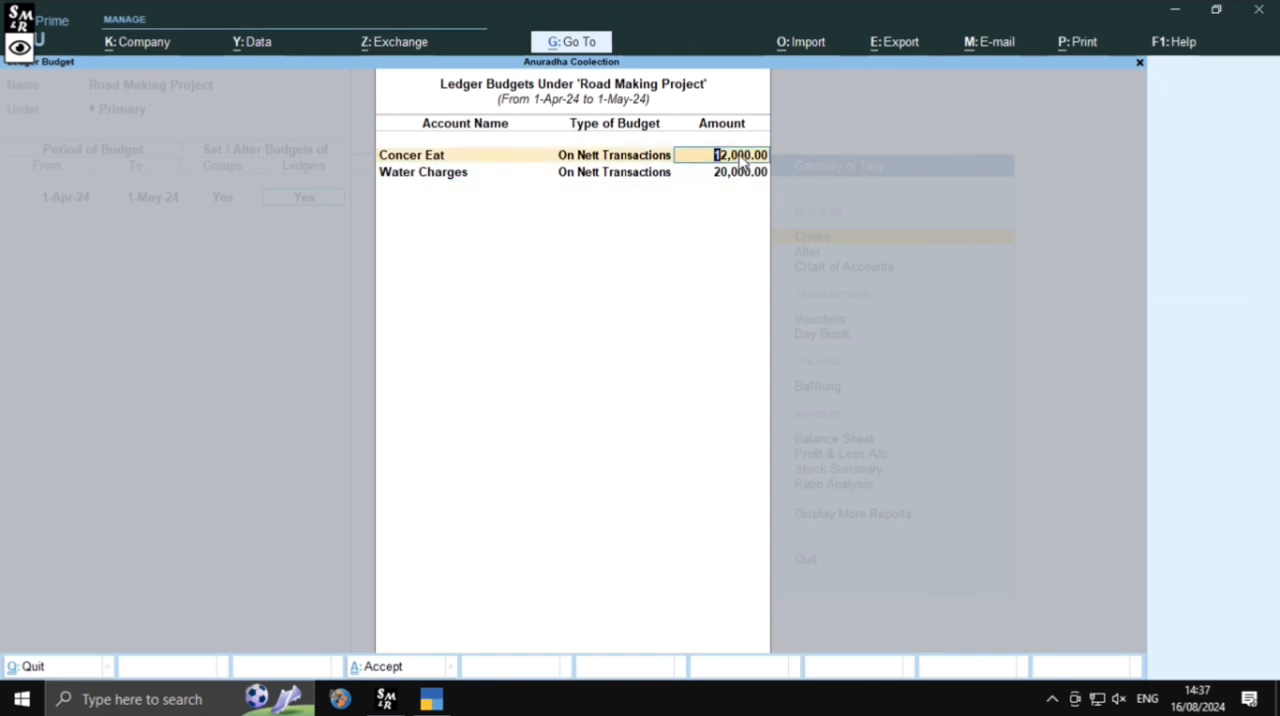
pyautogui.write('25000')
pyautogui.press('Return')
pyautogui.press('Return')
pyautogui.press('Return')
pyautogui.press('Return')
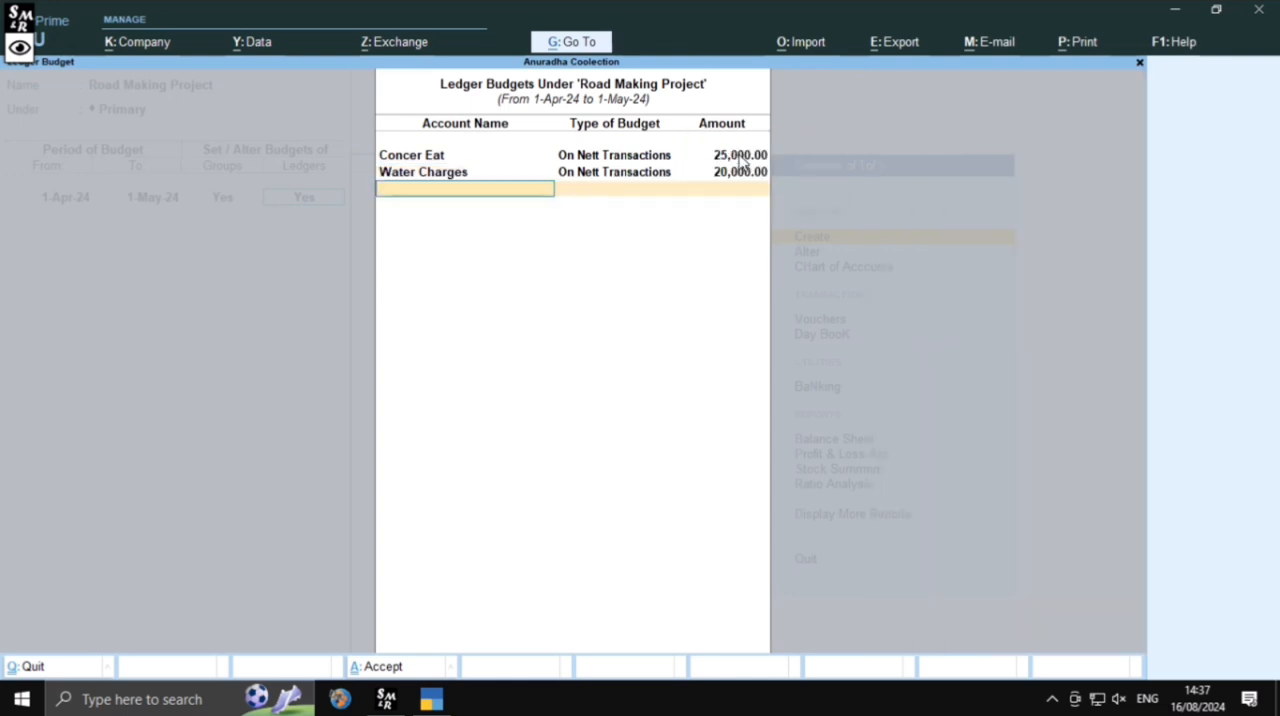
# Create and save a ledger named Other Exp under Indirect Expenses, without an alias
pyautogui.hotkey('alt', 'c')
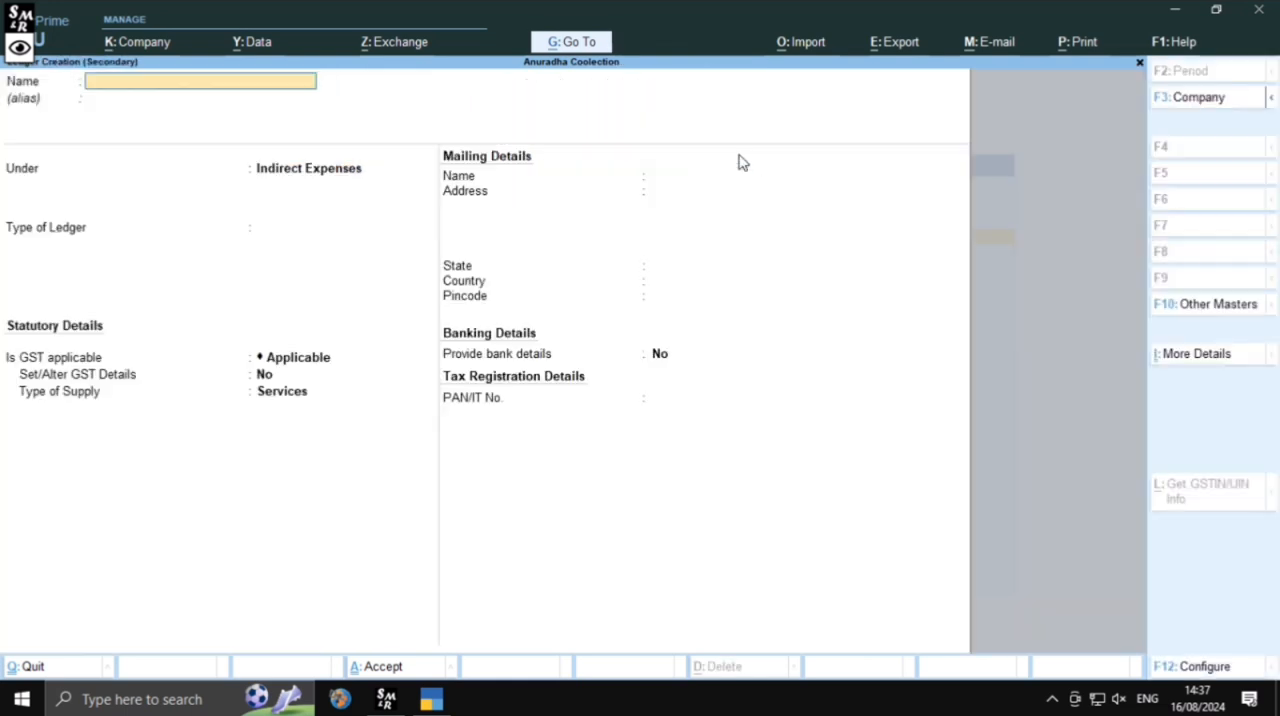
pyautogui.write('Other Exp')
pyautogui.press('Return')
pyautogui.press('Return')
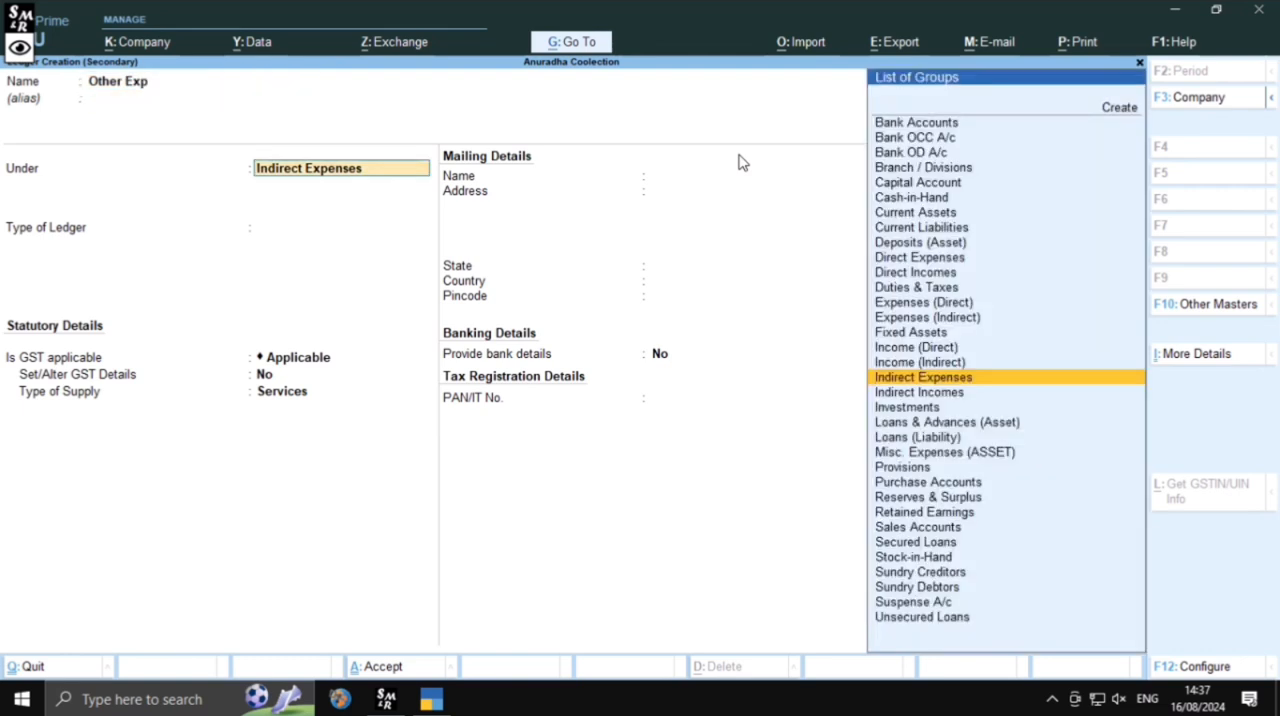
pyautogui.hotkey('ctrl', 'a')
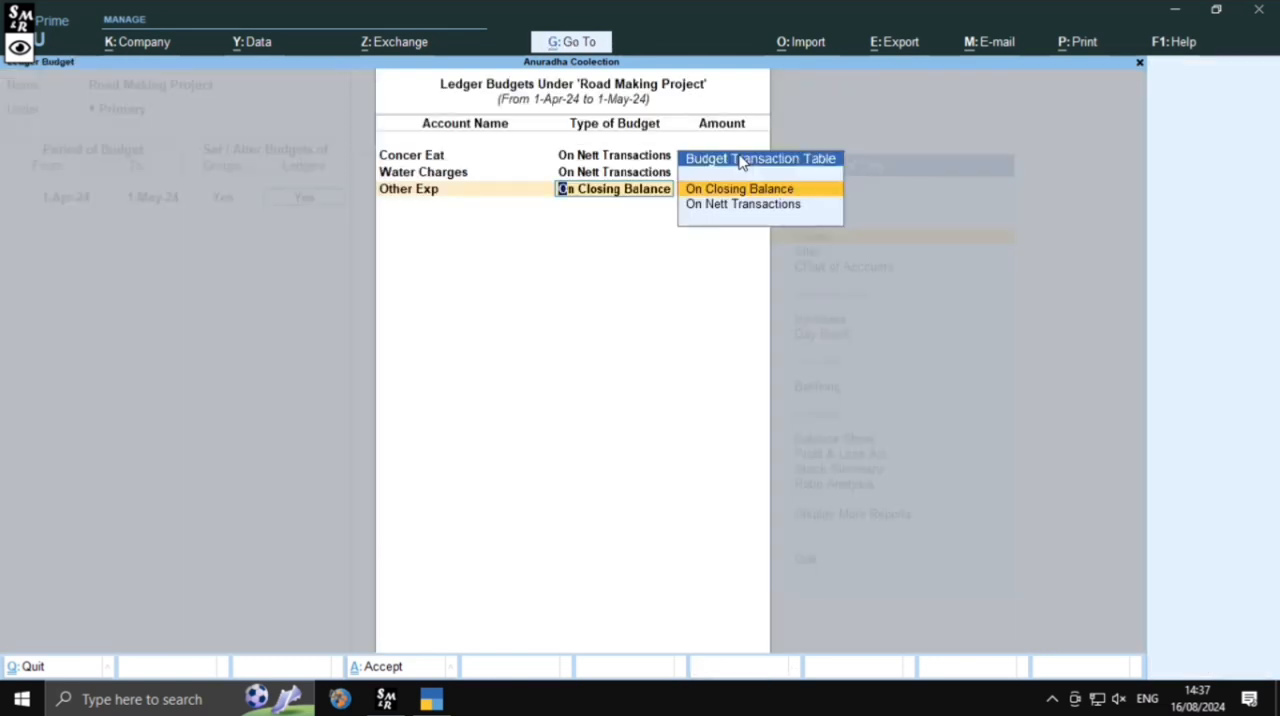
# Budget the Other Exp ledger On Nett Transactions with an amount of 5000
pyautogui.press('Down')
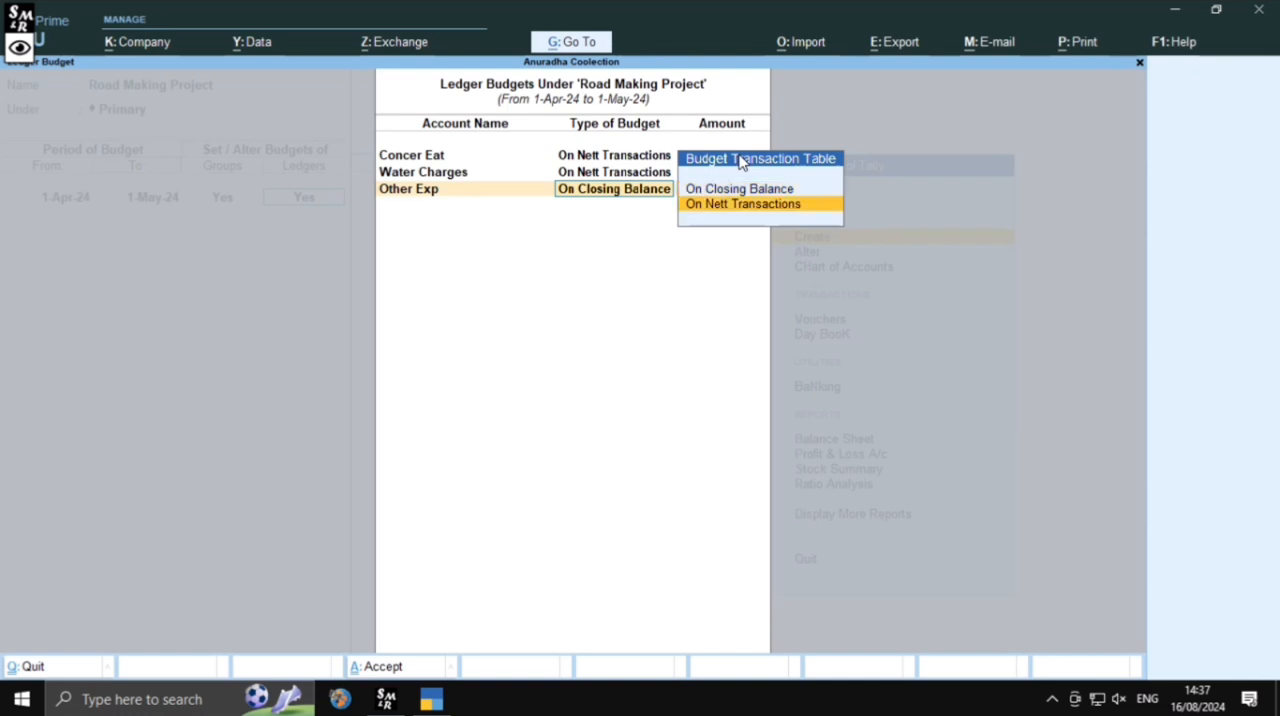
pyautogui.press('Return')
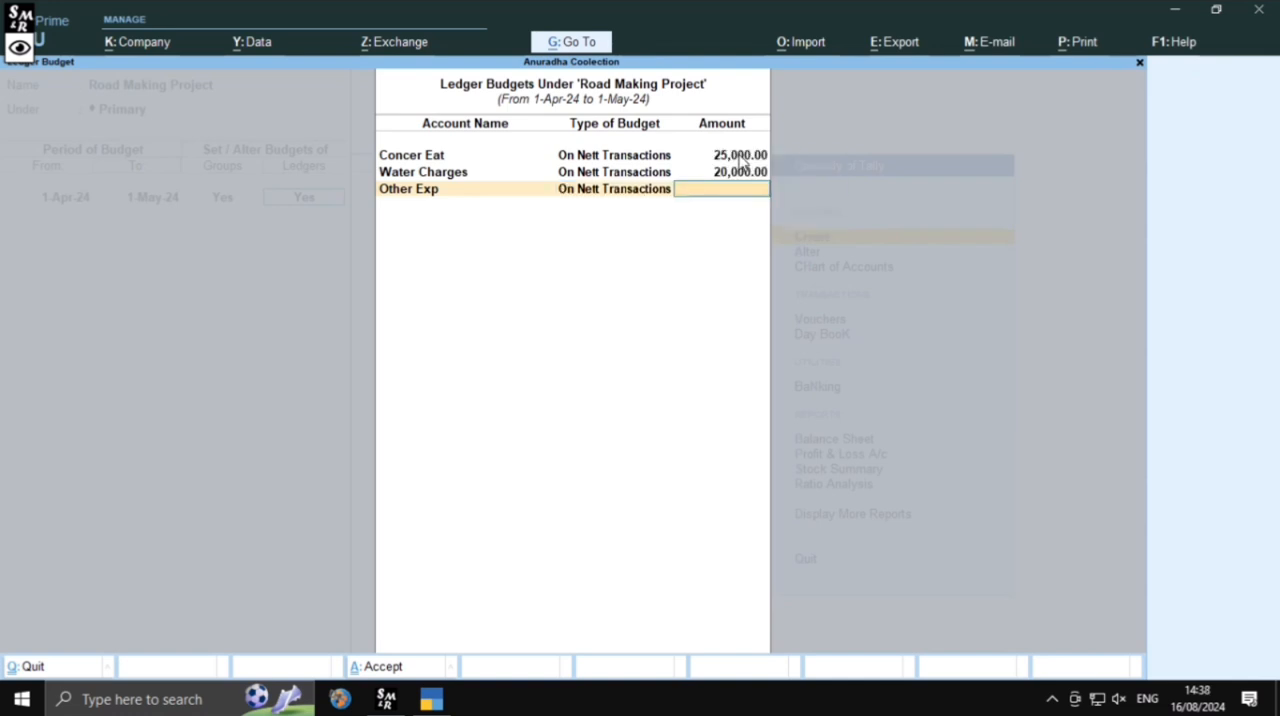
pyautogui.write('5000')
pyautogui.press('Return')
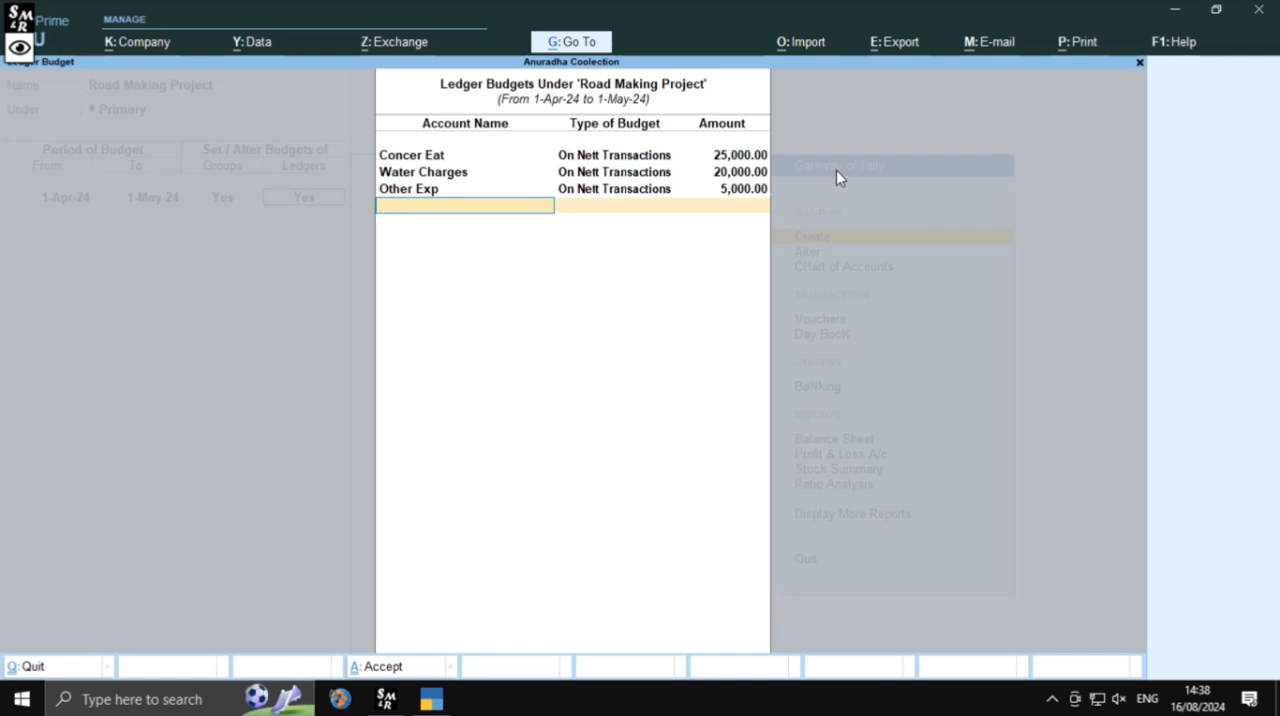
# Finish the ledger budgets, save the Road Making Project budget and return to the Gateway of Tally
pyautogui.press('Return')
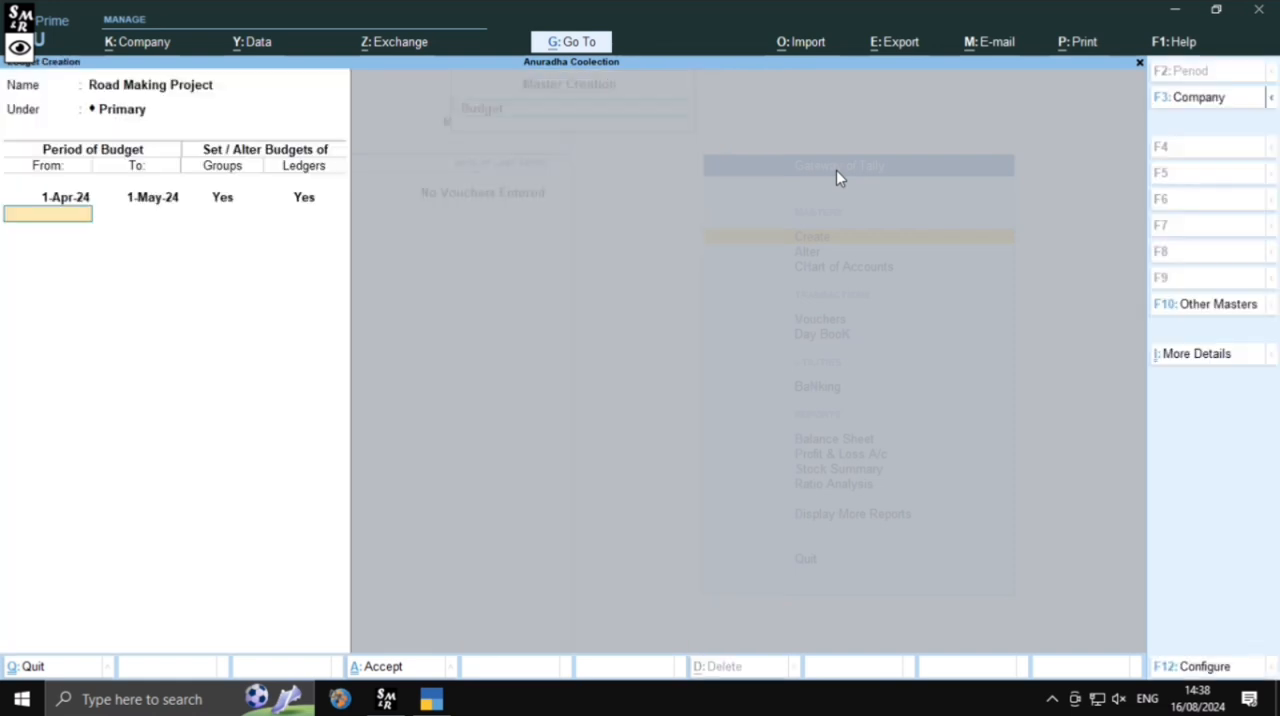
pyautogui.press('Return')
pyautogui.press('Return')
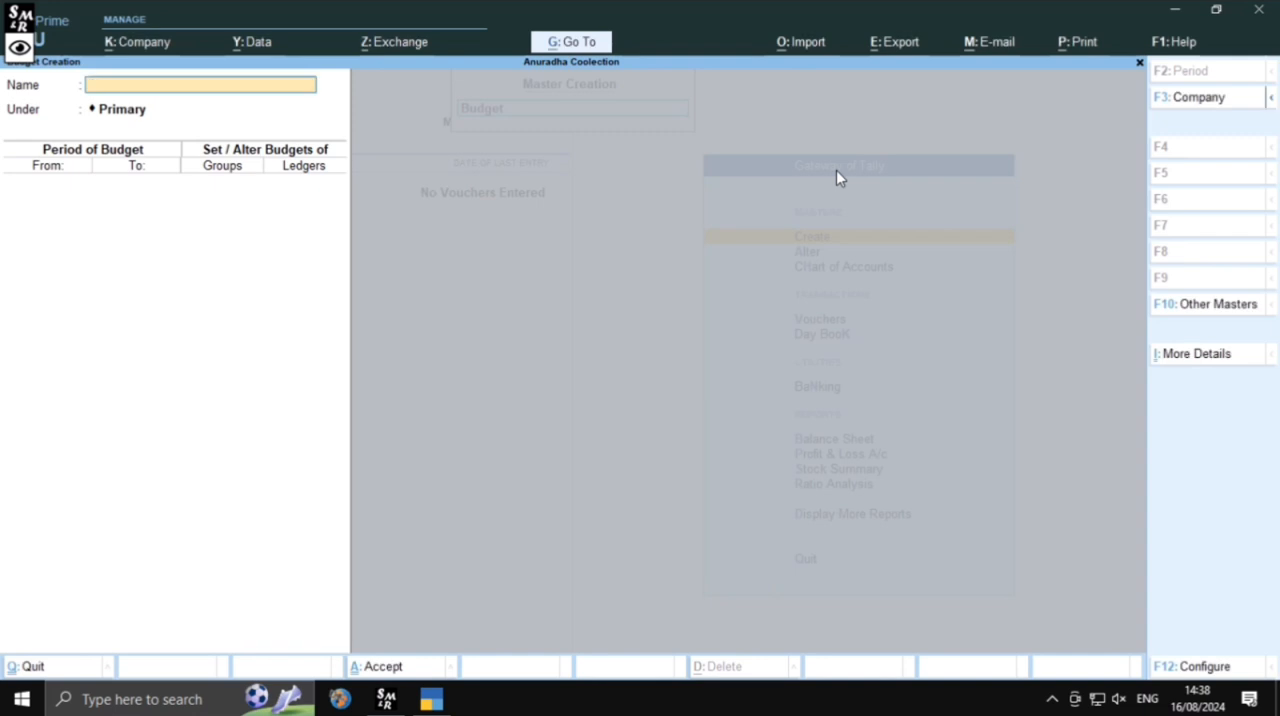
pyautogui.press('Escape')
pyautogui.press('Escape')
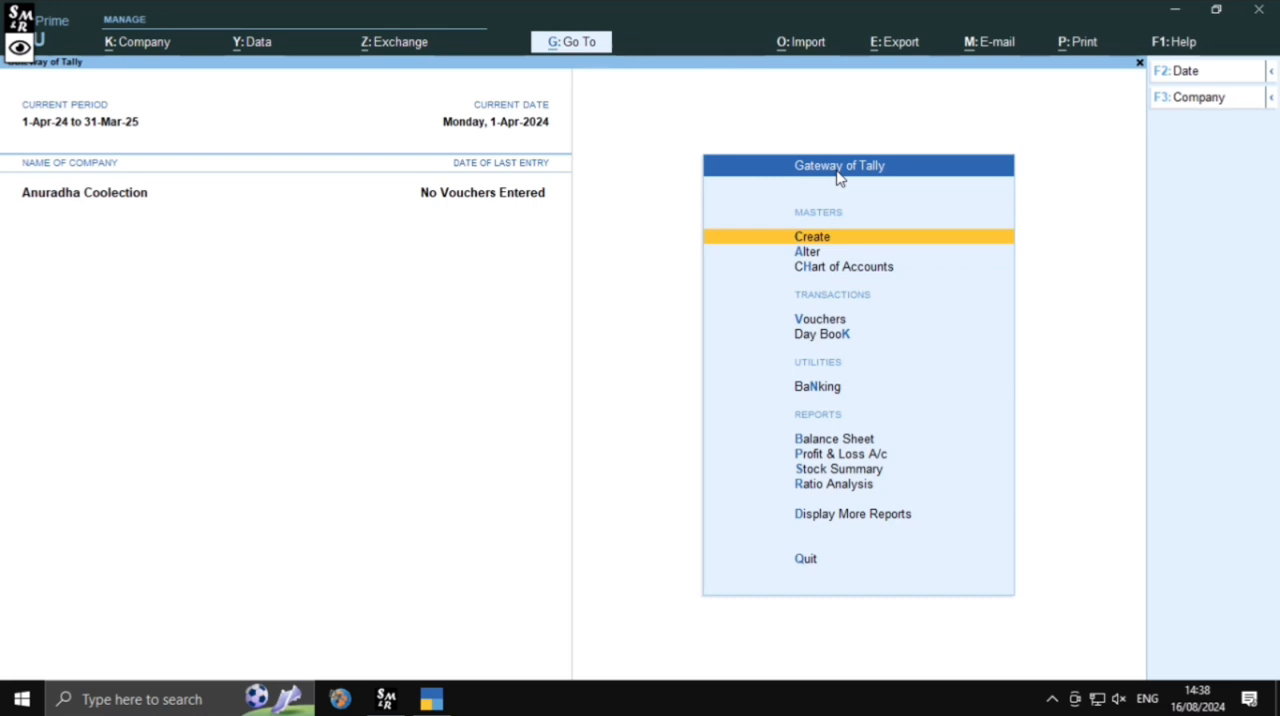
# Start a payment voucher dated 2-Apr-24 with Cash as the account
pyautogui.press('Down')
pyautogui.press('Down')
pyautogui.press('Down')
pyautogui.press('Down')
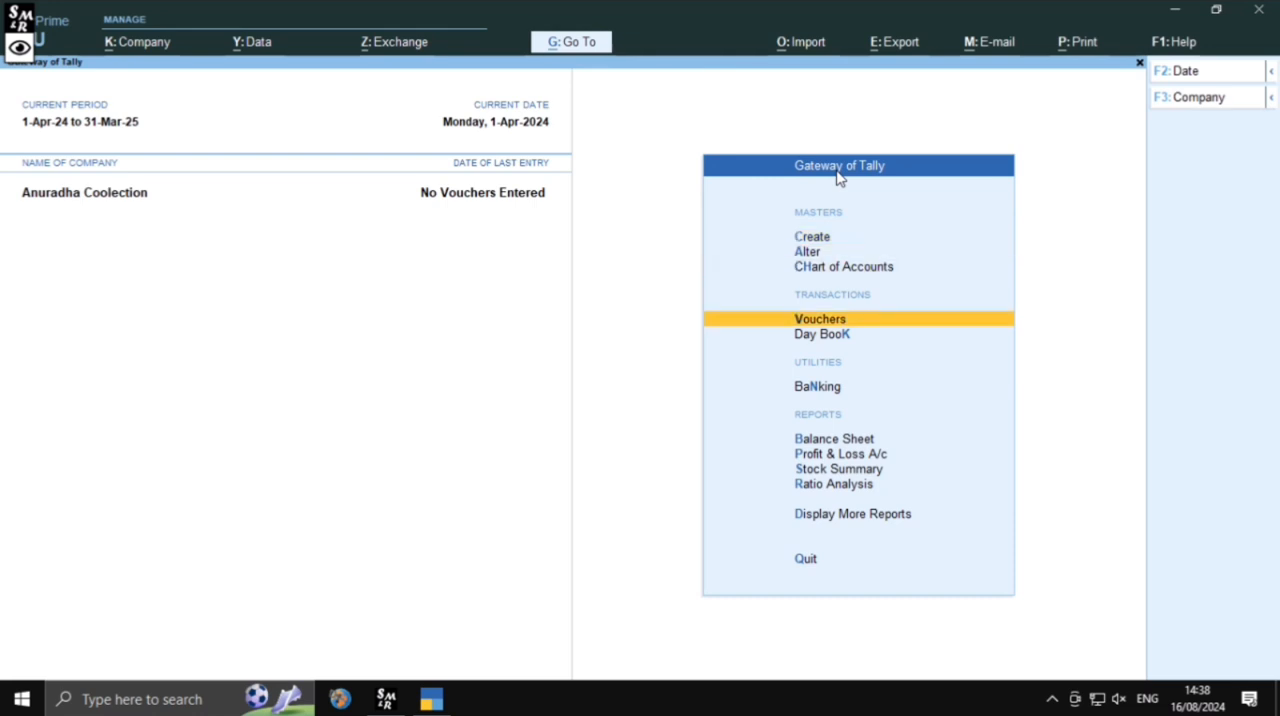
pyautogui.press('Up')
pyautogui.press('Return')
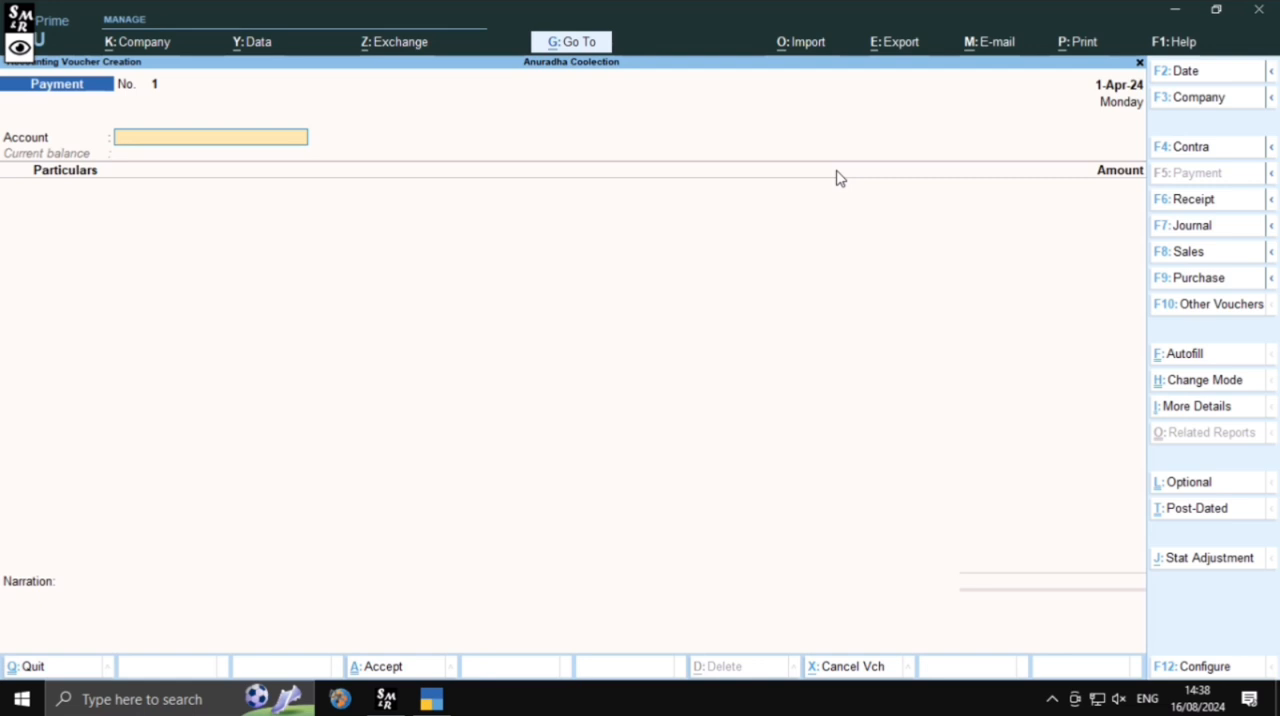
pyautogui.press('F2')
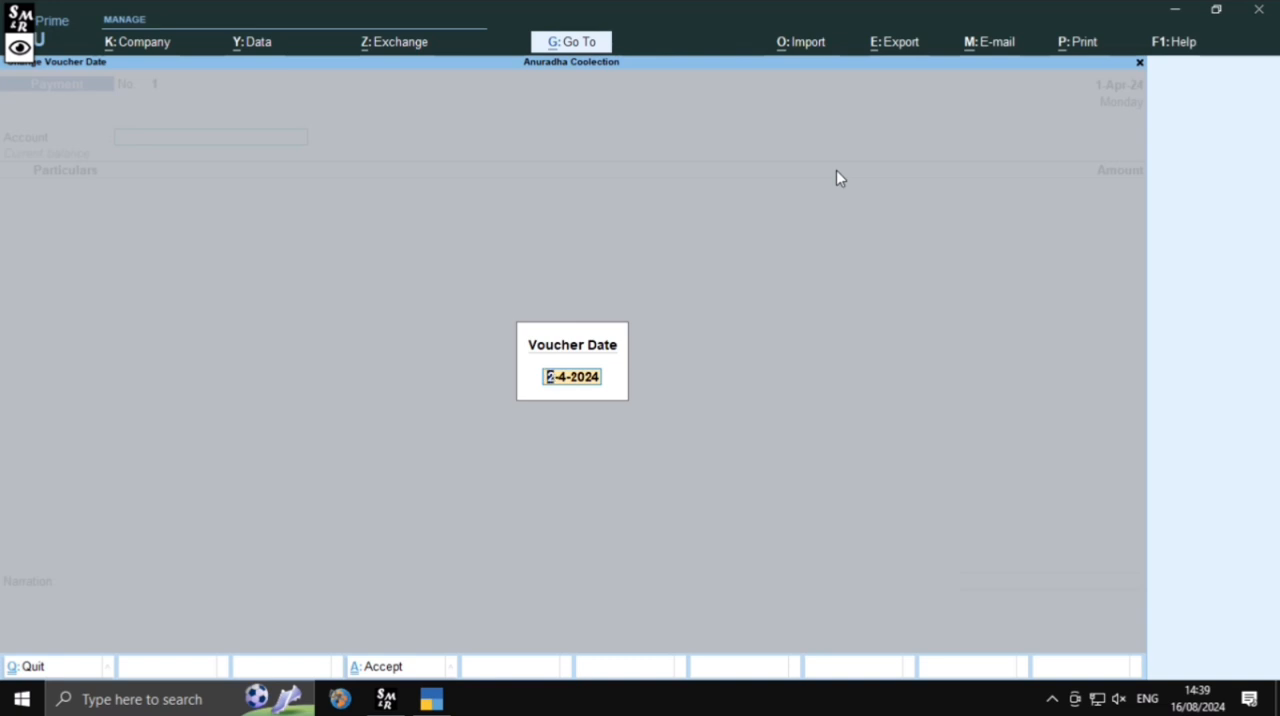
pyautogui.press('Return')
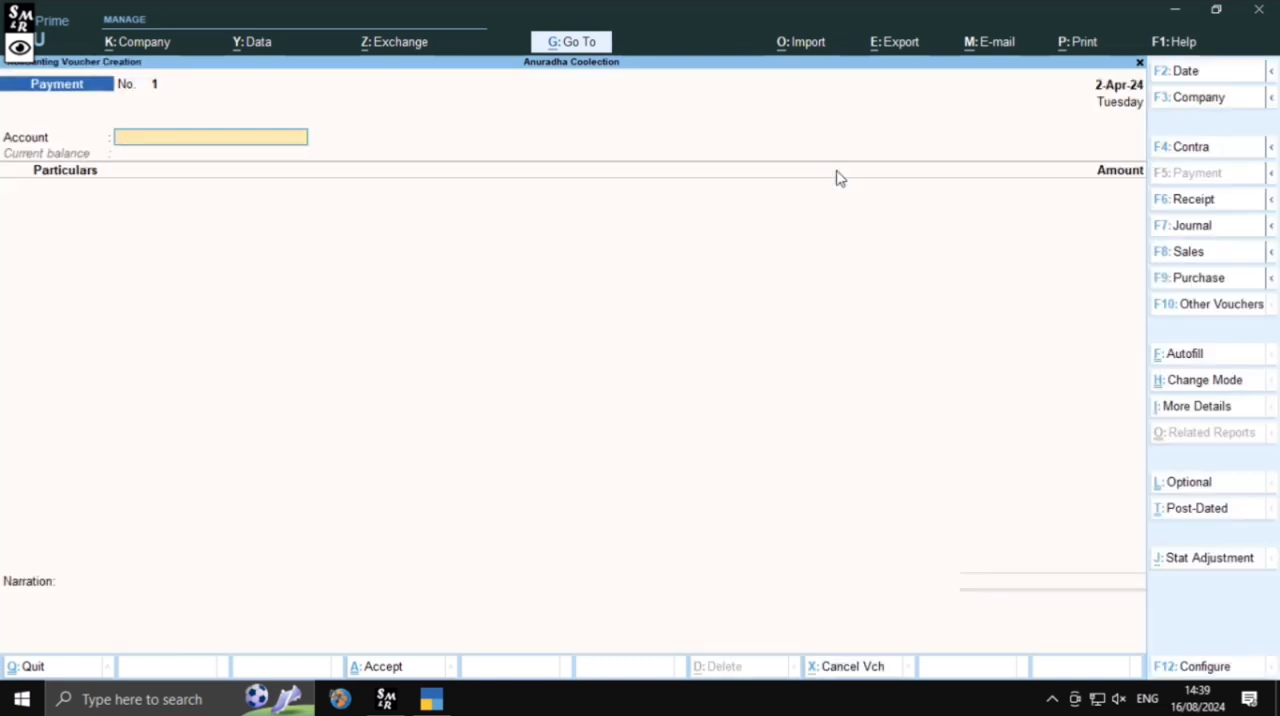
pyautogui.press('Return')
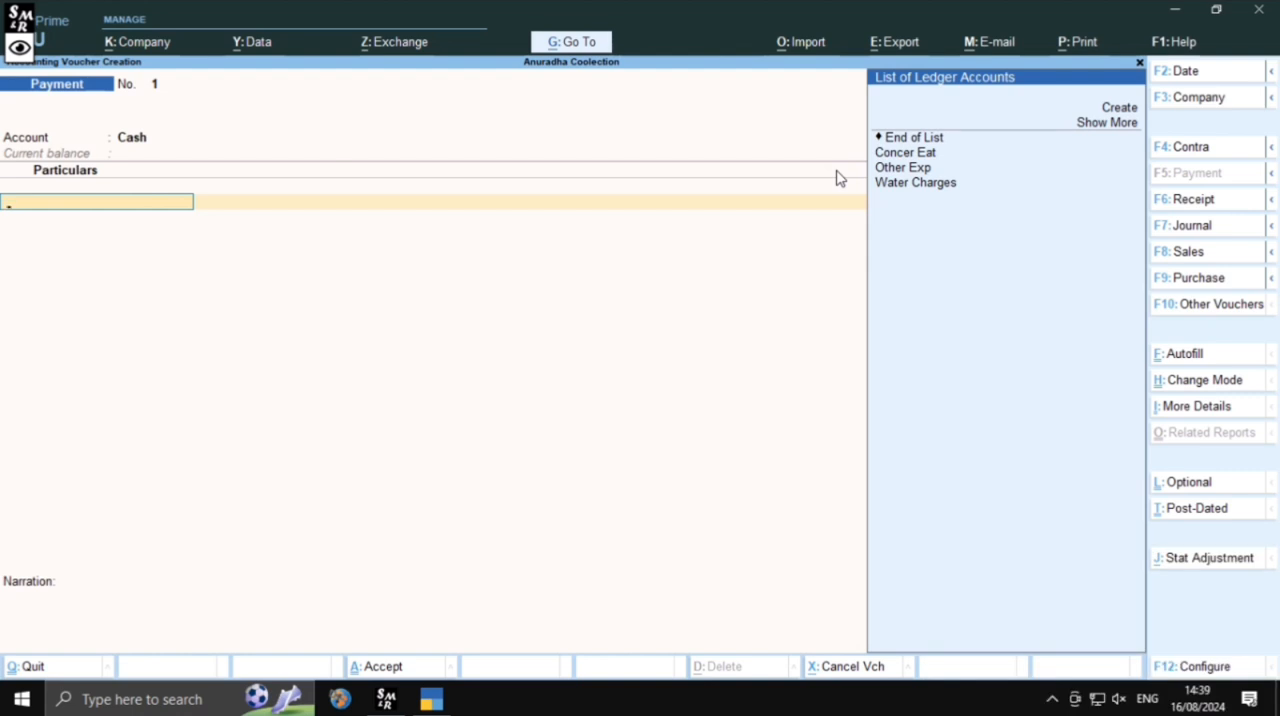
# Enter Concer Eat in the payment voucher's particulars with an amount of 28,000
pyautogui.press('Down')
pyautogui.press('Down')
pyautogui.press('Down')
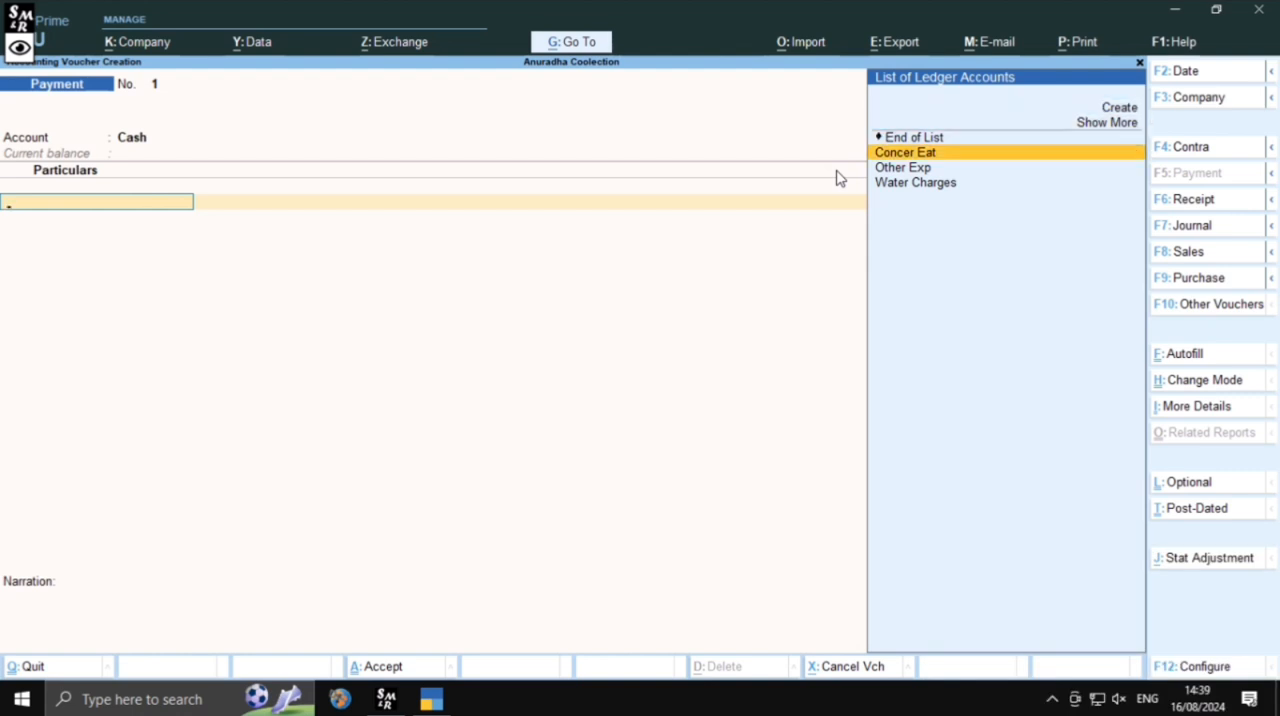
pyautogui.press('Return')
pyautogui.press('Return')
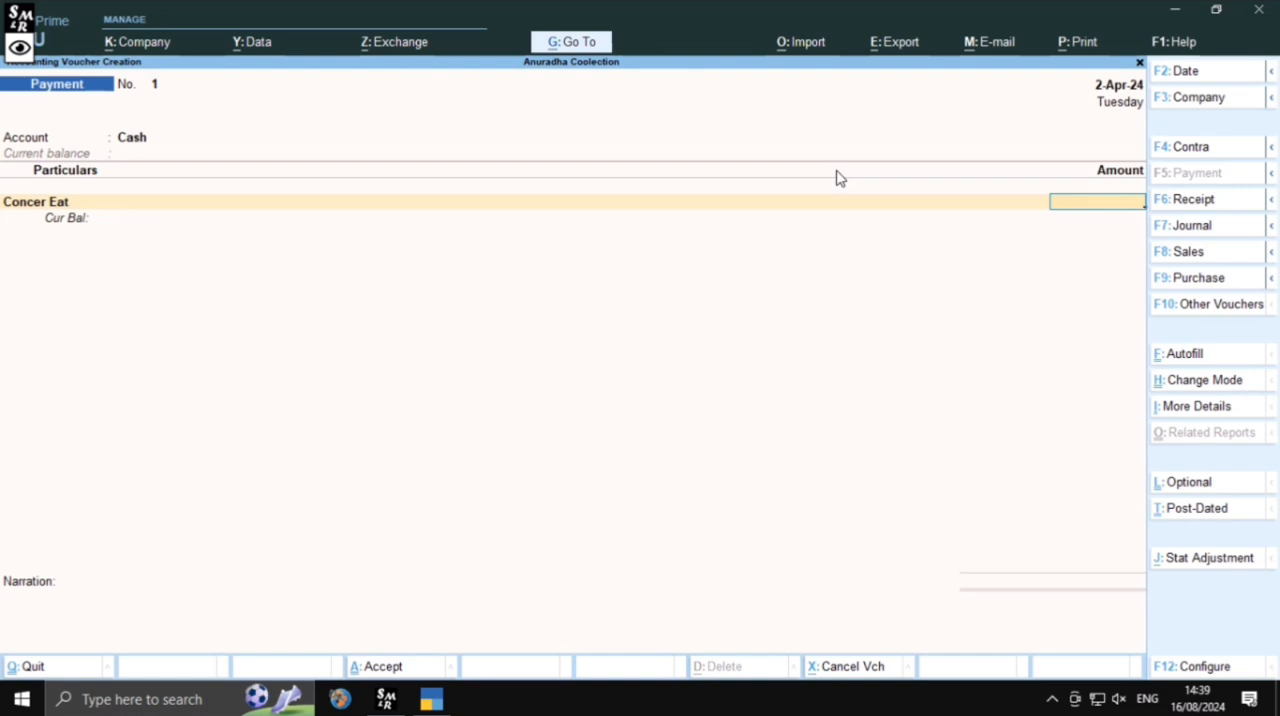
pyautogui.write('28,000')
pyautogui.press('Return')
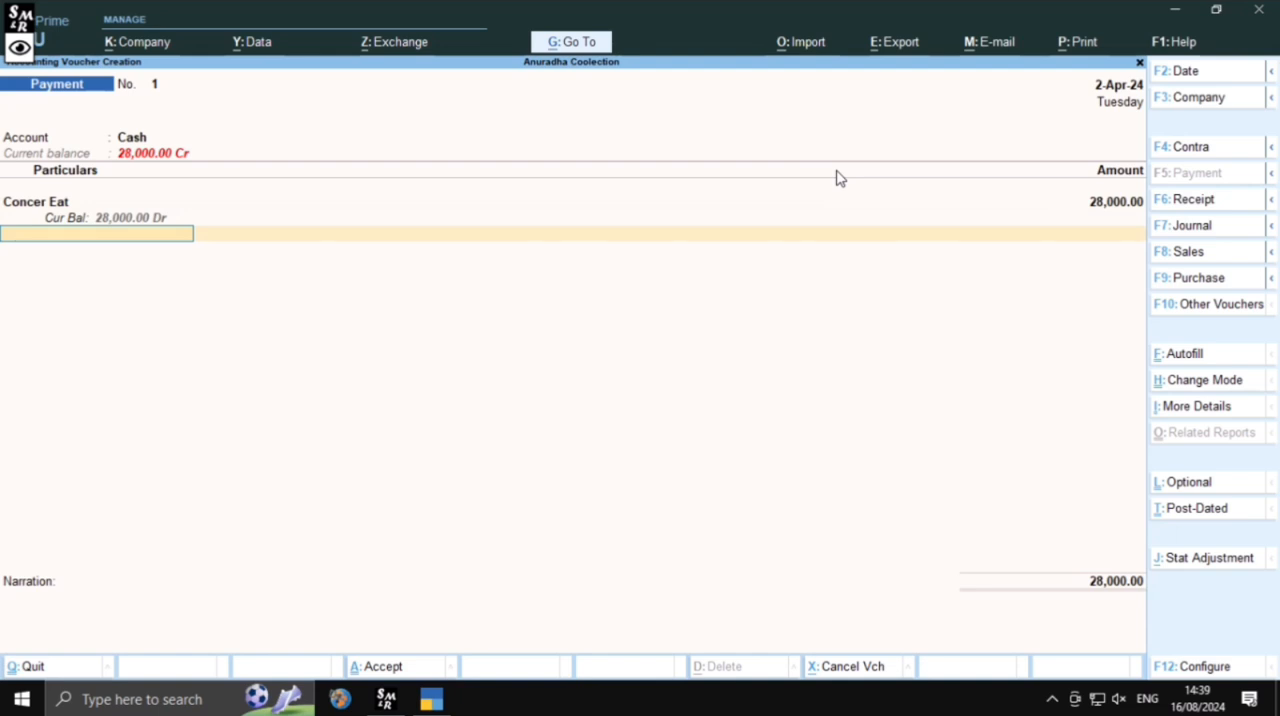
# Add Other Exp to the payment voucher's particulars with an amount of 6000
pyautogui.press('Down')
pyautogui.press('Down')
pyautogui.press('Down')
pyautogui.press('Down')
pyautogui.press('Down')
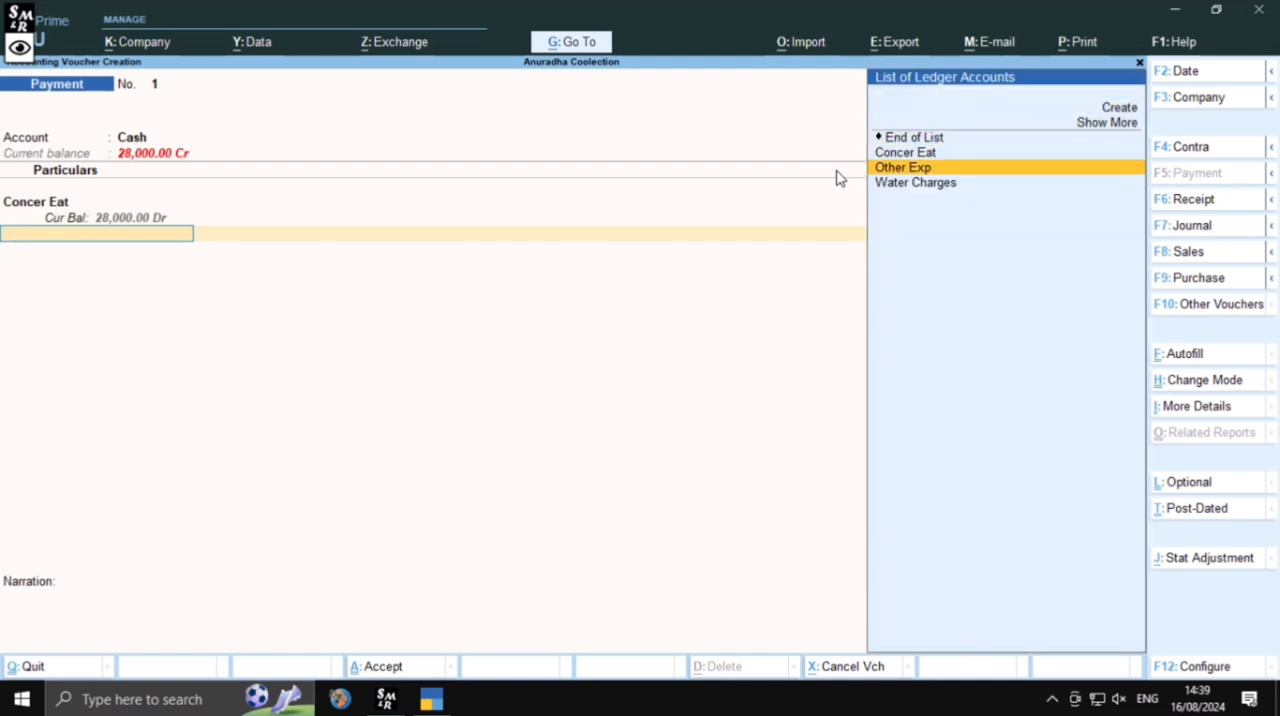
pyautogui.press('Return')
pyautogui.press('Return')
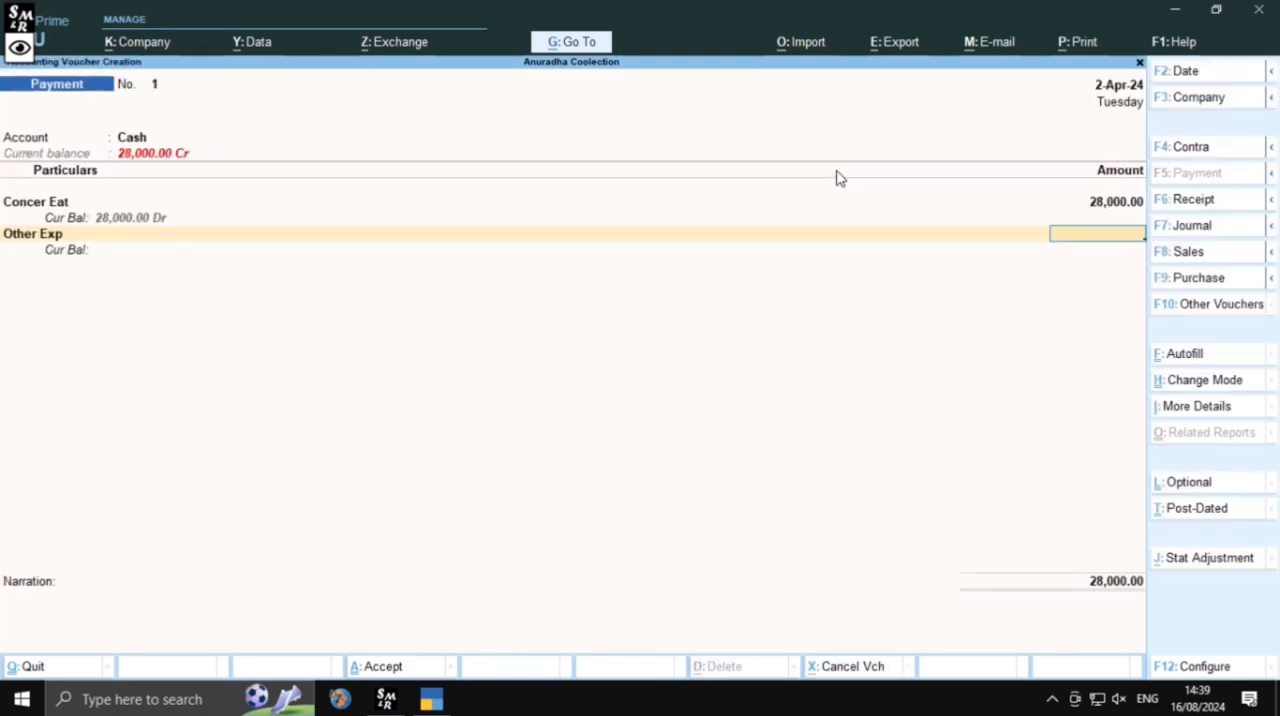
pyautogui.write('6000')
pyautogui.press('Return')
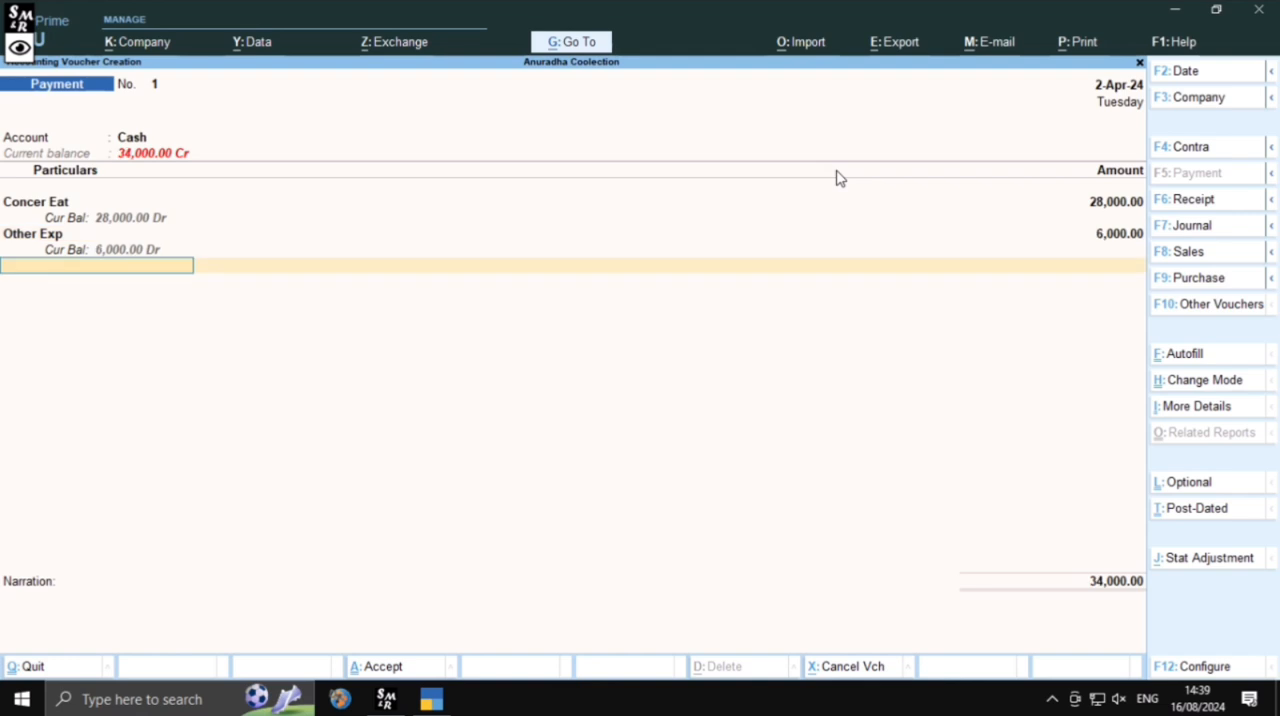
# Add Water Charges to the payment voucher's particulars with an amount of 26000
pyautogui.press('Down')
pyautogui.press('Down')
pyautogui.press('Down')
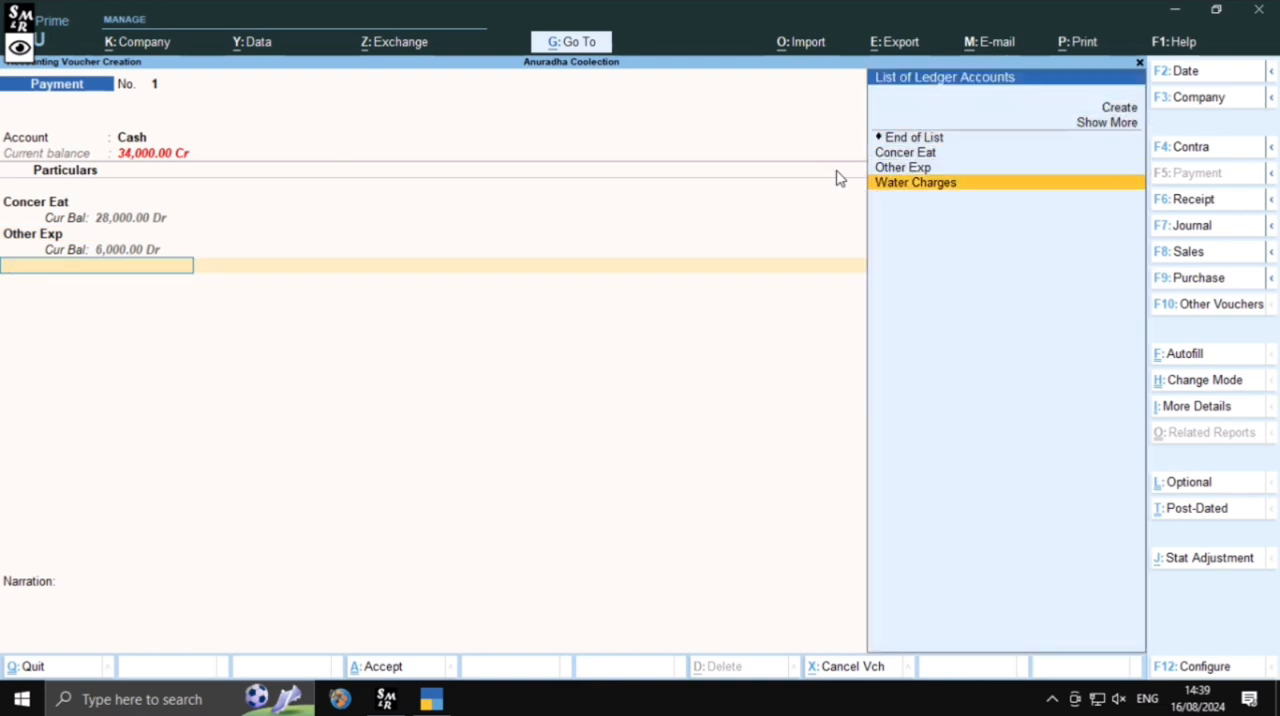
pyautogui.press('Return')
pyautogui.press('Return')
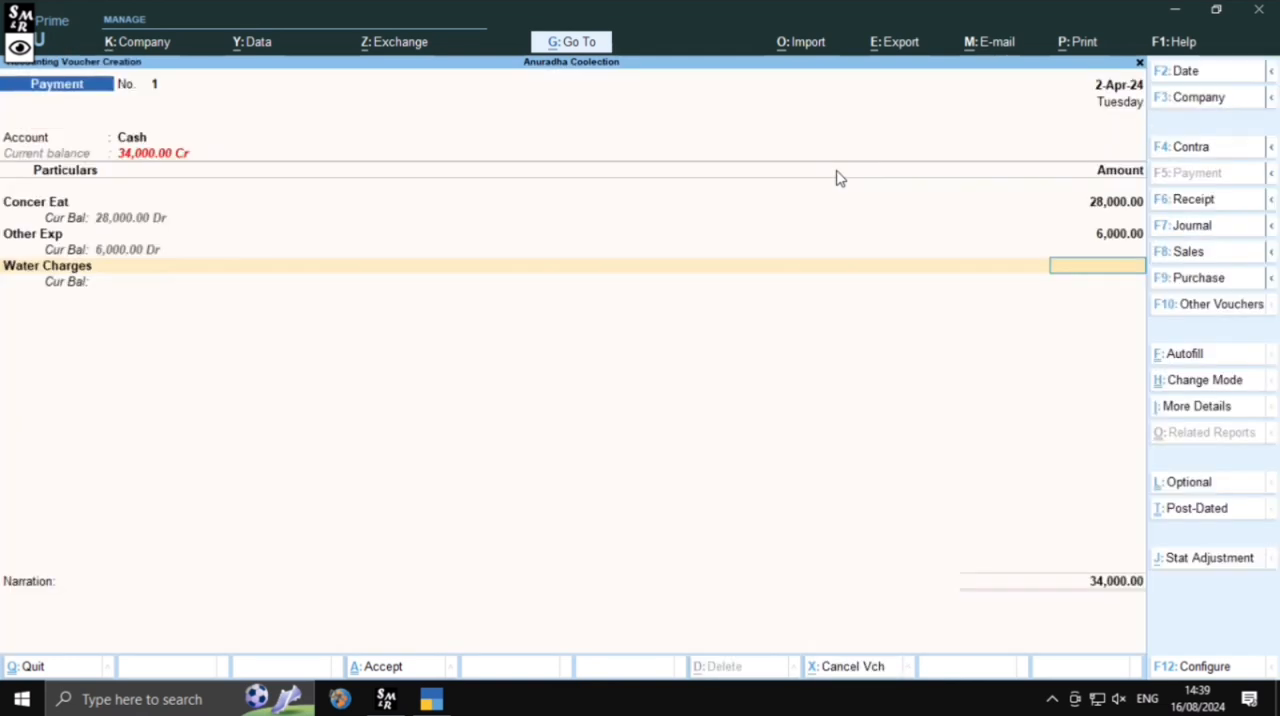
pyautogui.write('26000')
pyautogui.press('Return')
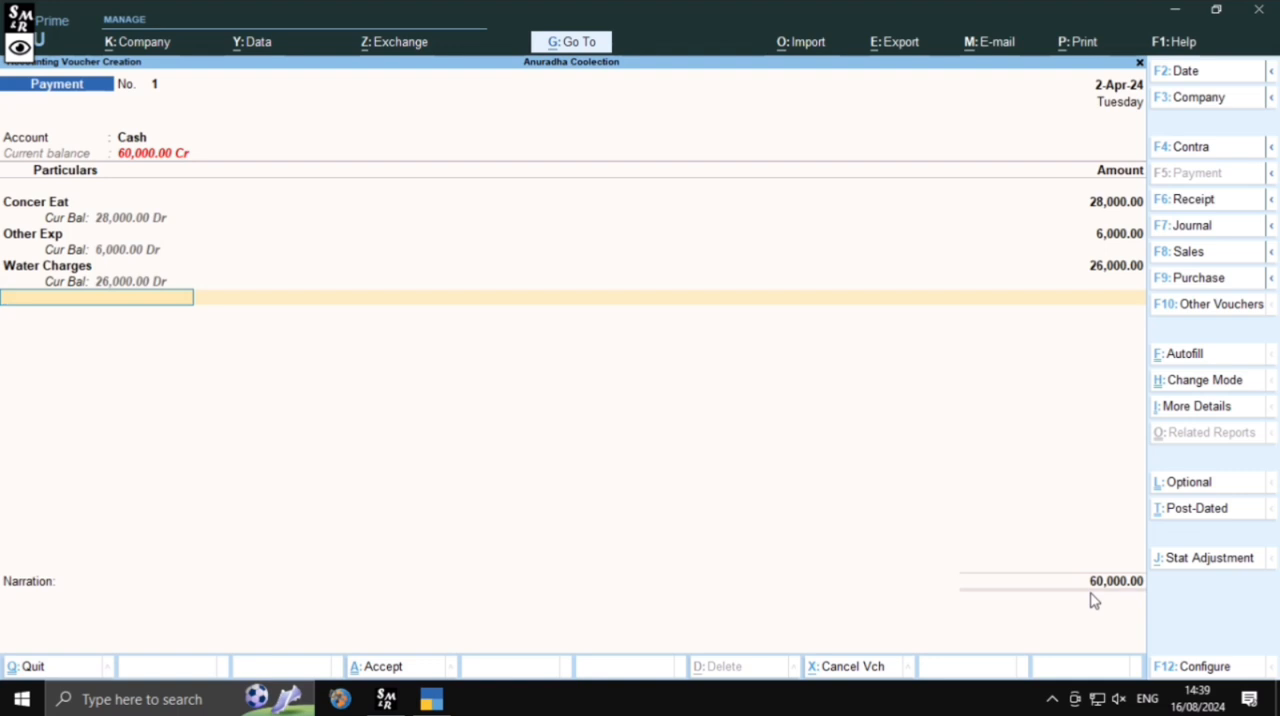
# Save the payment voucher without a narration and quit voucher creation to the Gateway of Tally
pyautogui.press('Return')
pyautogui.press('Return')
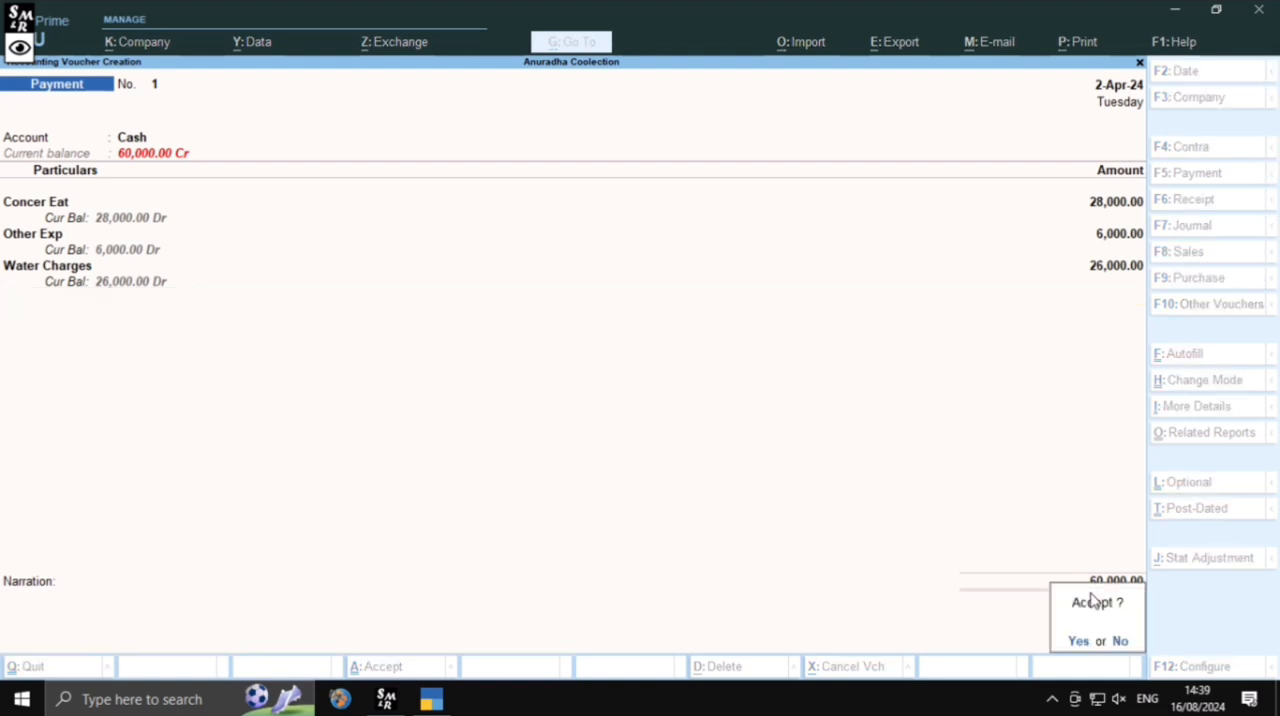
pyautogui.press('Return')
pyautogui.press('Escape')
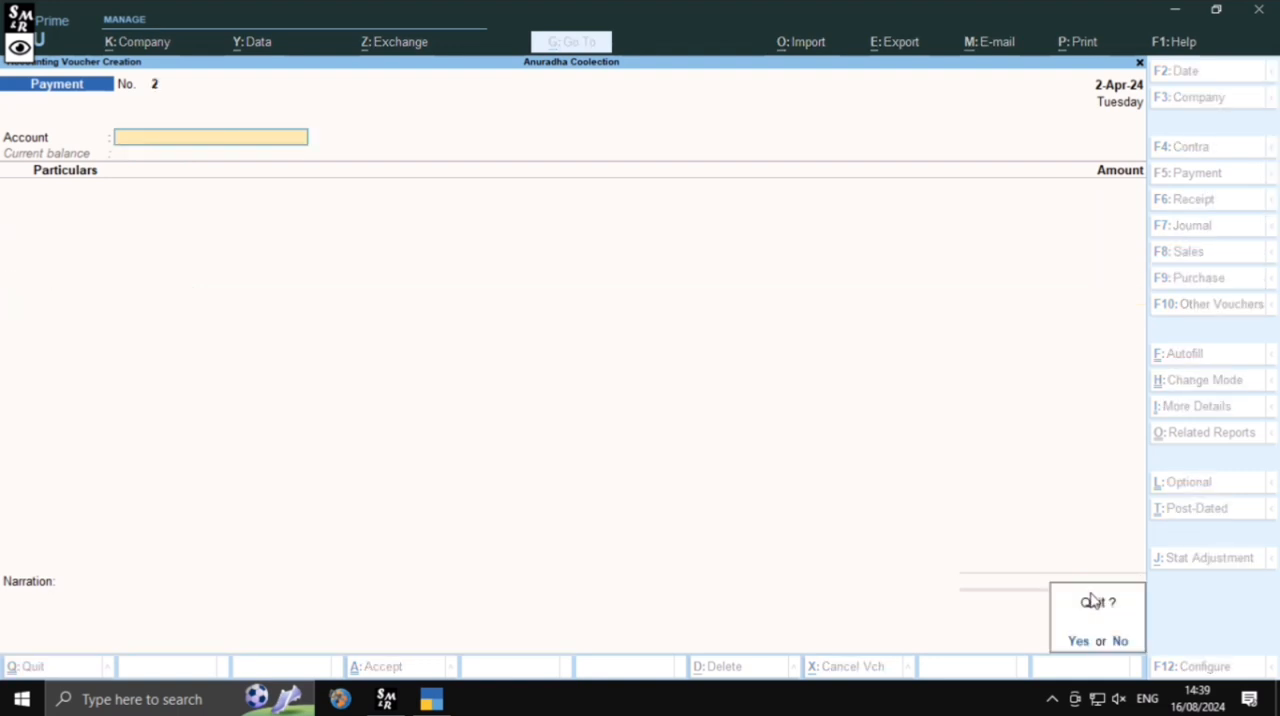
pyautogui.press('Return')
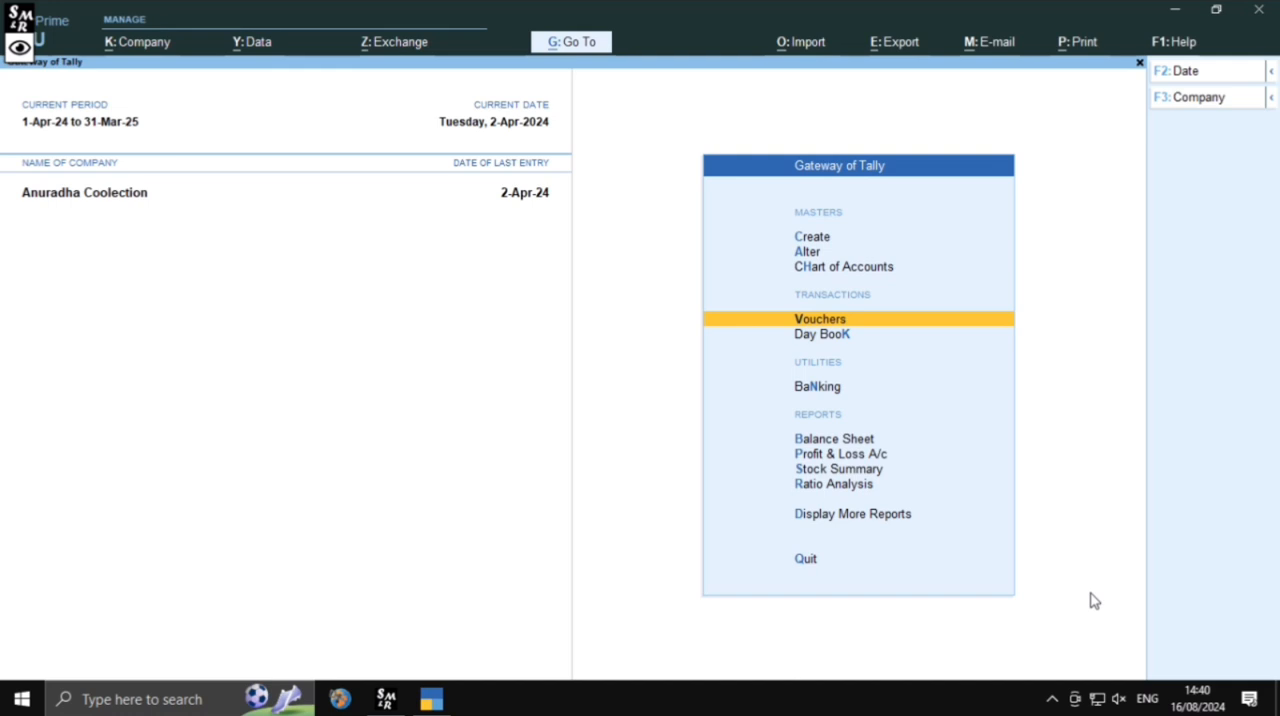
# Open the Profit & Loss A/c report to view the recorded indirect expenses
pyautogui.press('Down')
pyautogui.press('Down')
pyautogui.press('Down')
pyautogui.press('Down')
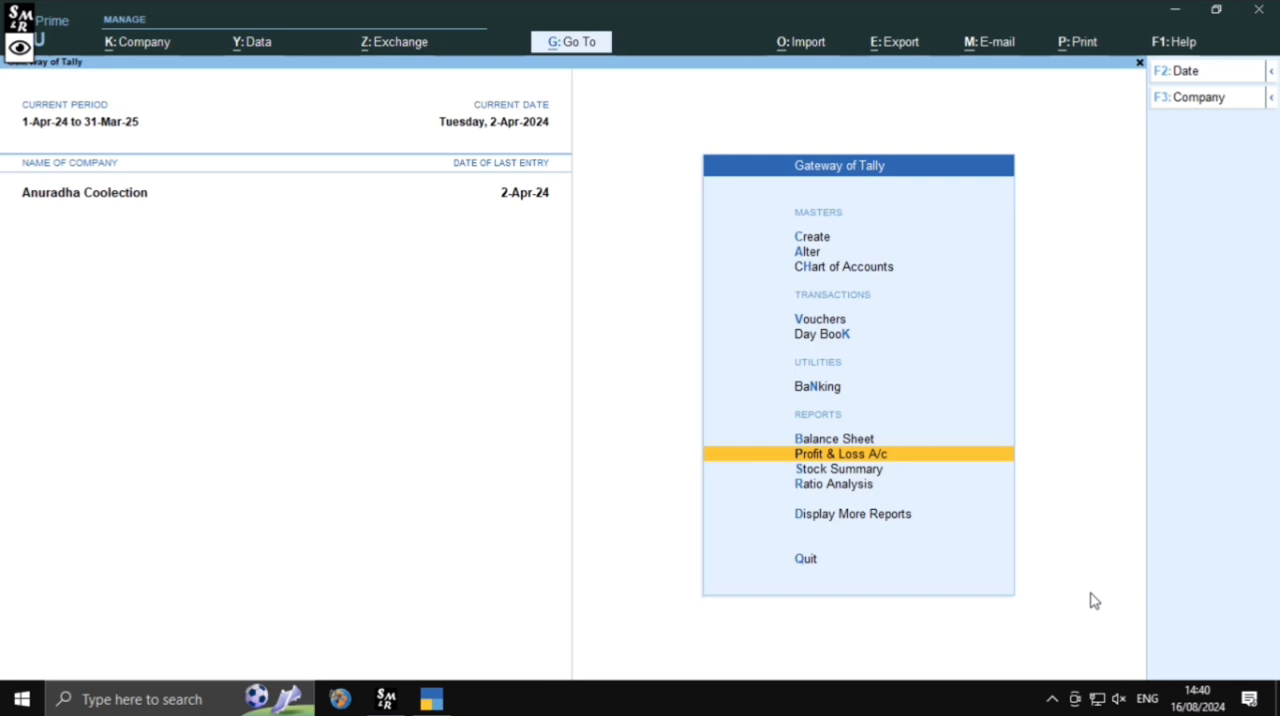
pyautogui.press('Return')
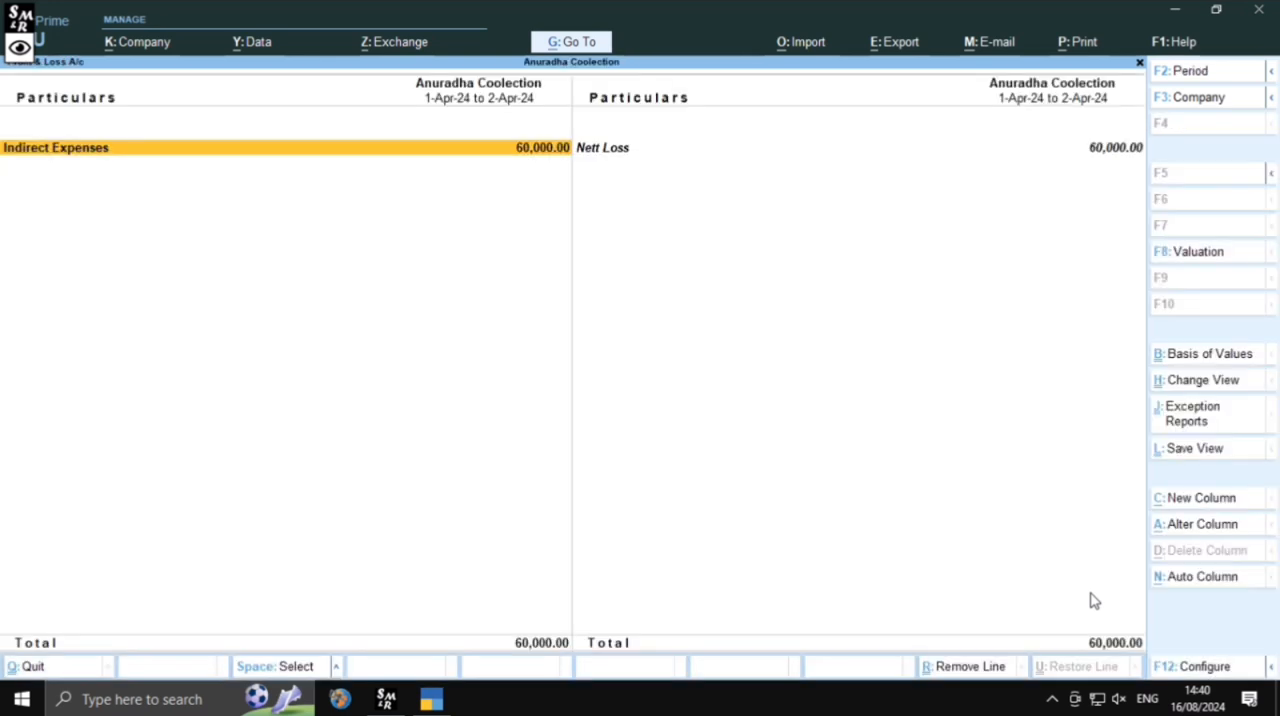
# Open the Indirect Expenses group summary and run its budget variance analysis against the Road Making Project budget
pyautogui.press('Return')
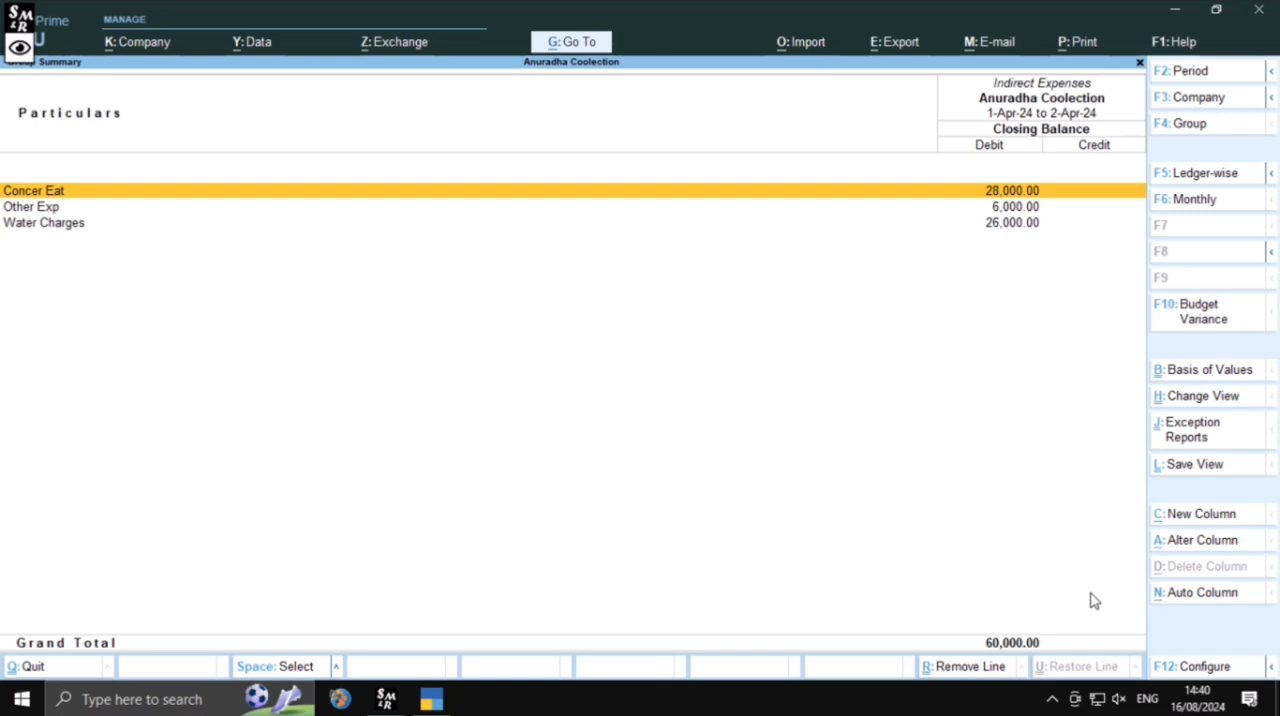
pyautogui.press('F10')
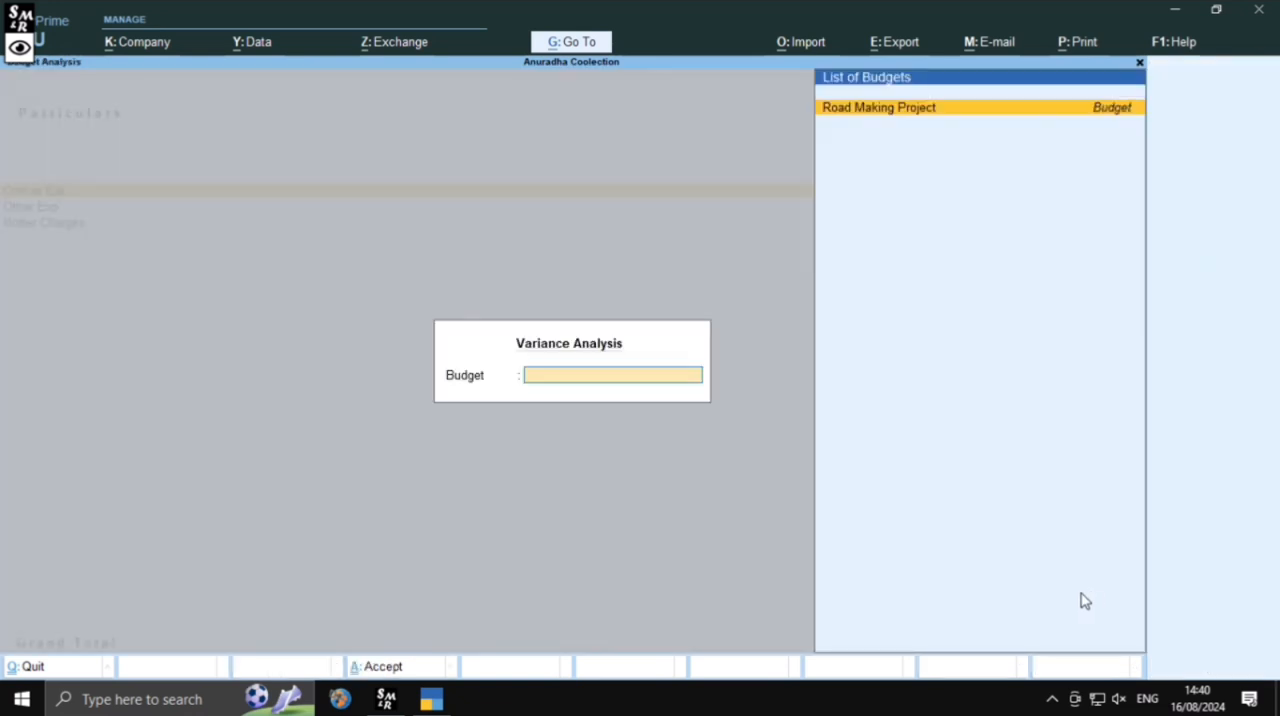
pyautogui.press('Escape')
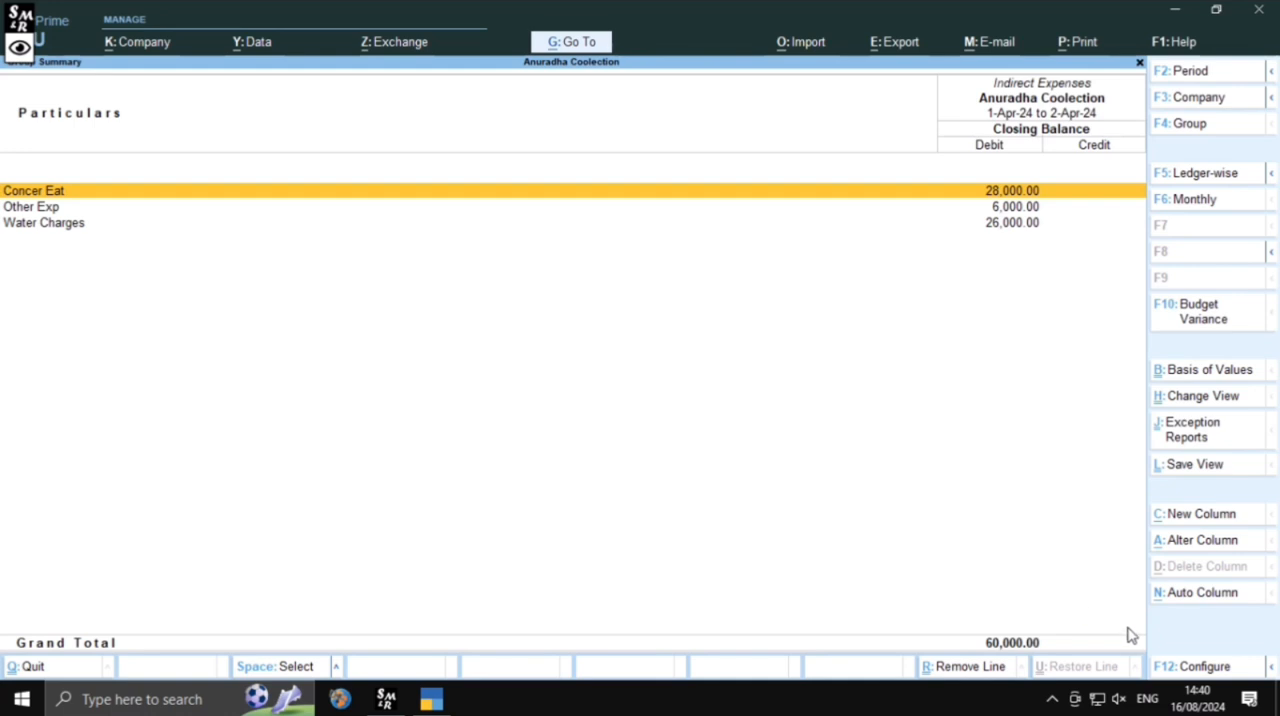
pyautogui.click(1182, 333)
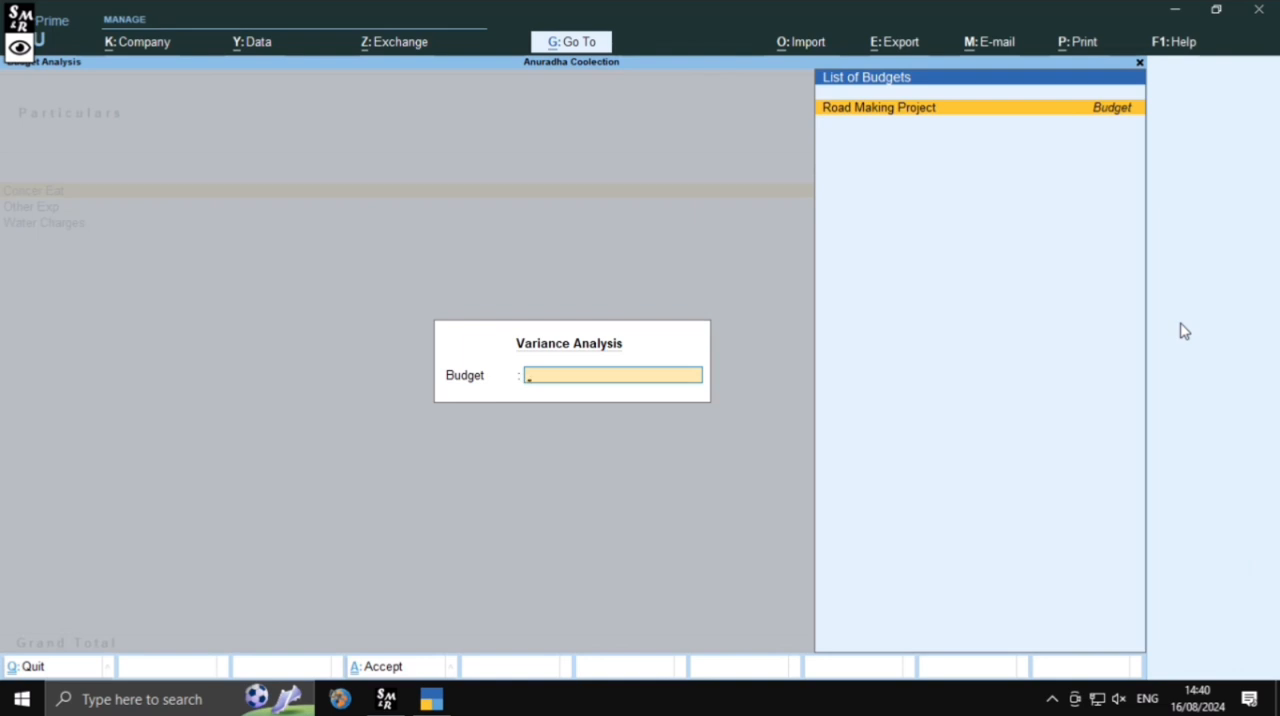
pyautogui.press('Return')
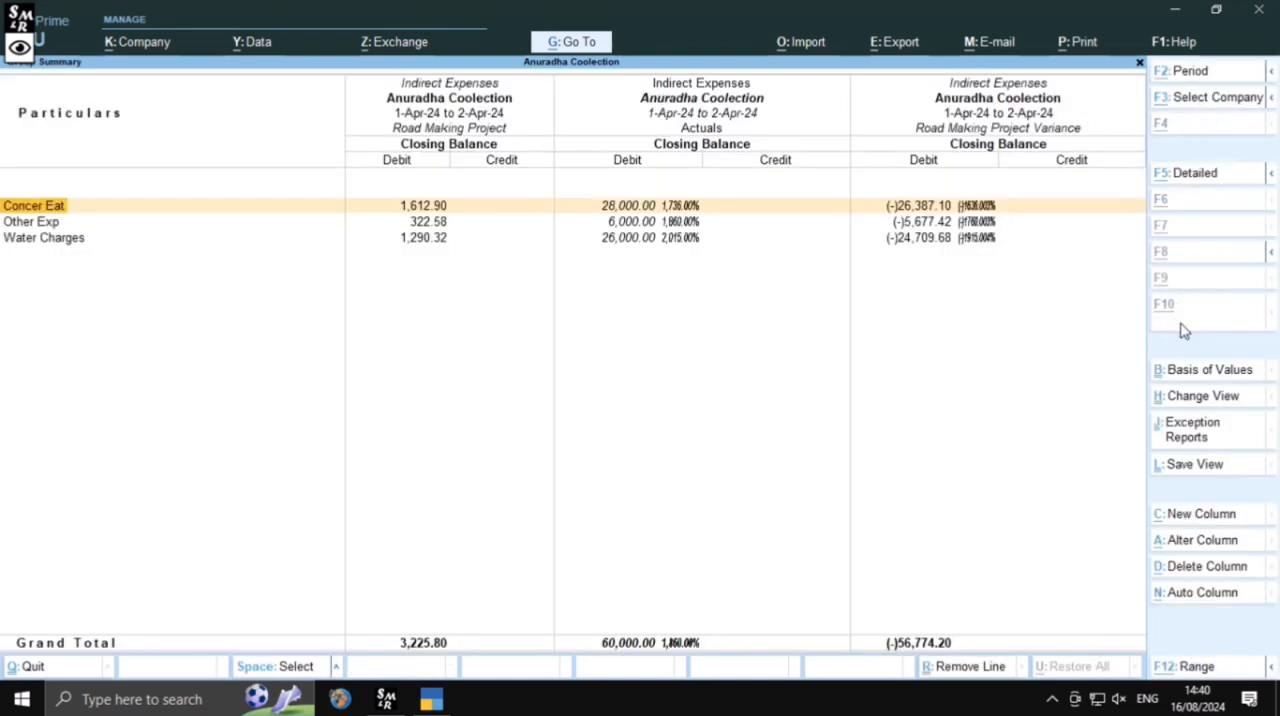
# Set the variance report's period from 1-4-2024 to 1-5, review the variances, and return to the Gateway of Tally
pyautogui.hotkey('alt', 'F2')
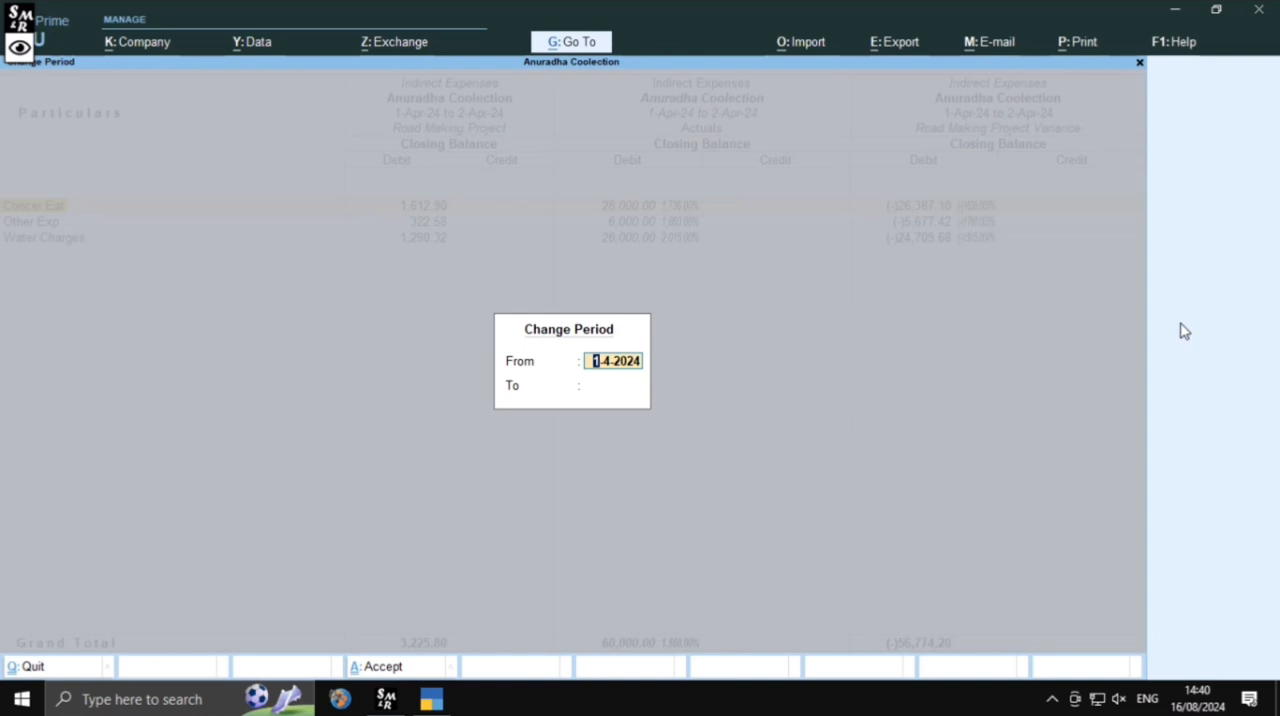
pyautogui.press('Return')
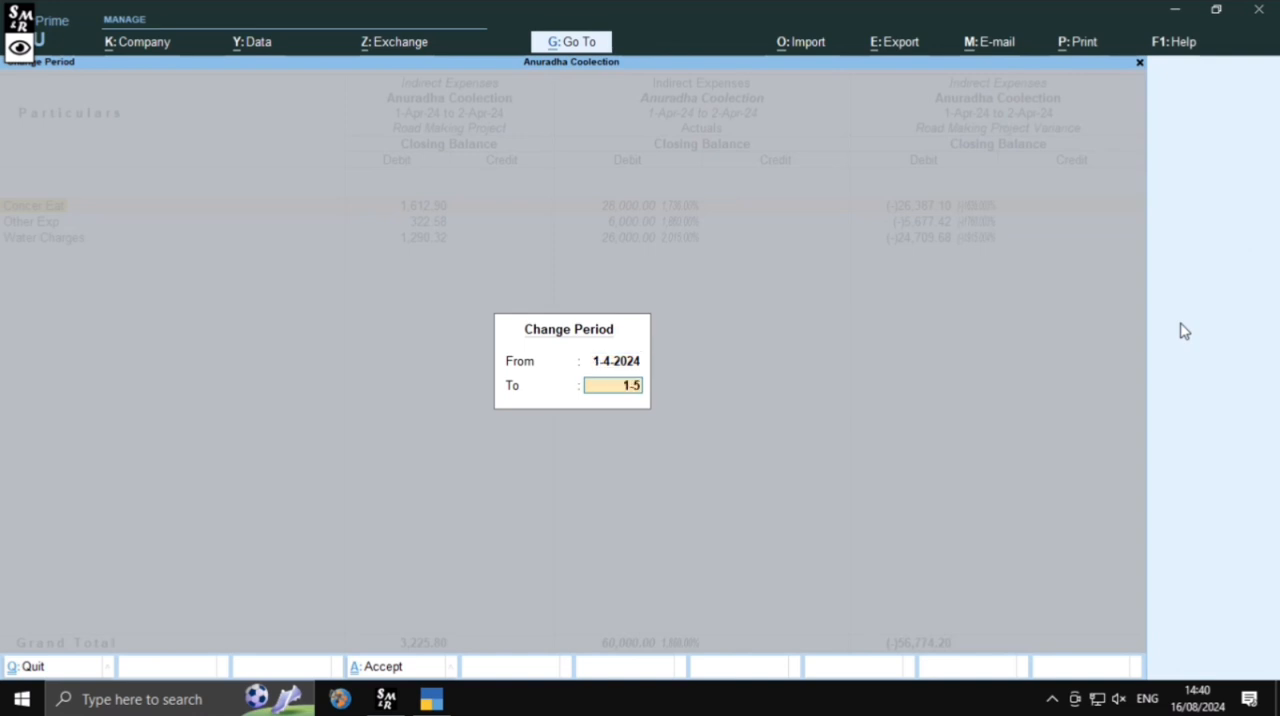
pyautogui.press('Return')
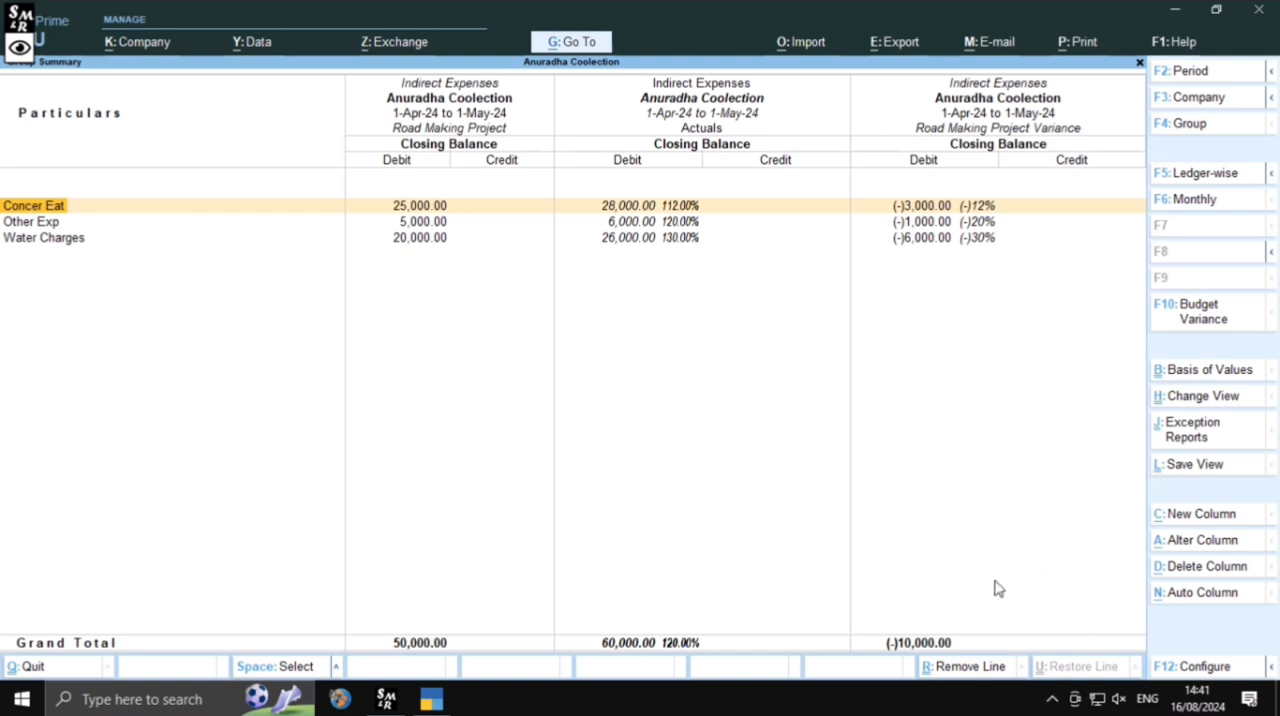
pyautogui.press('Escape')
pyautogui.press('Escape')
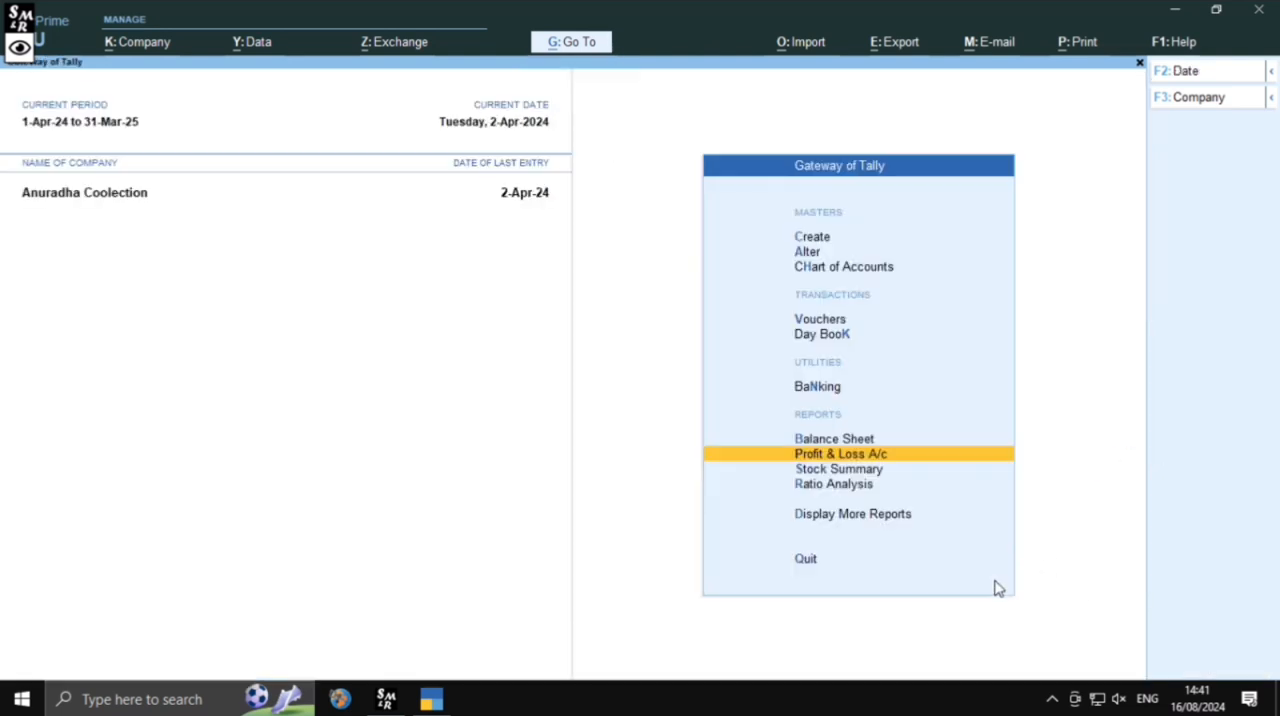